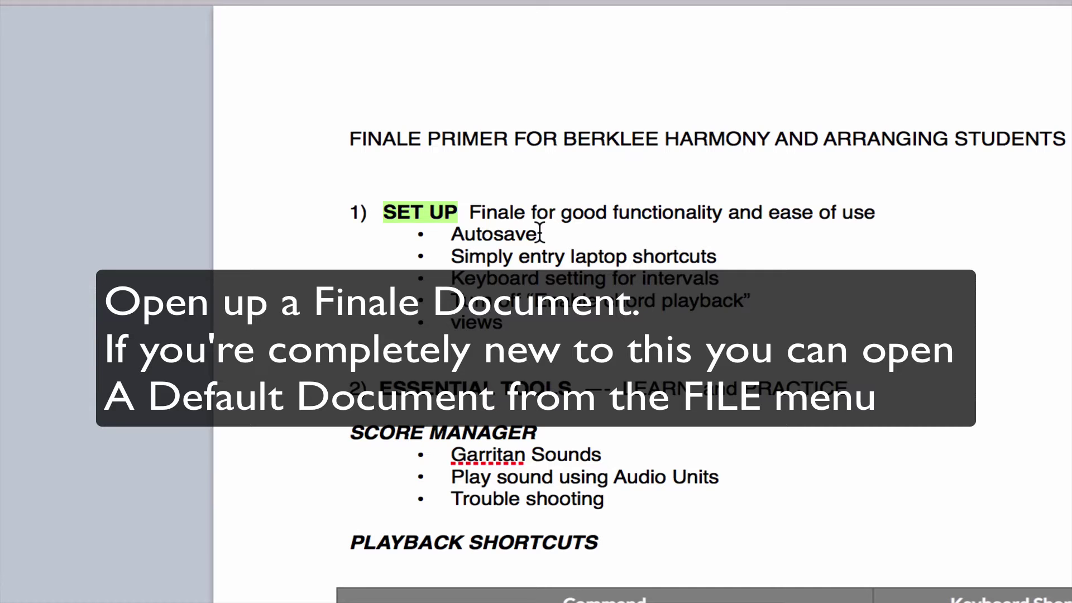
# - Create a new Default Document: an untitled score with empty 4/4 treble-clef measures
pyautogui.moveTo(540, 234); pyautogui.dragTo(455, 231)
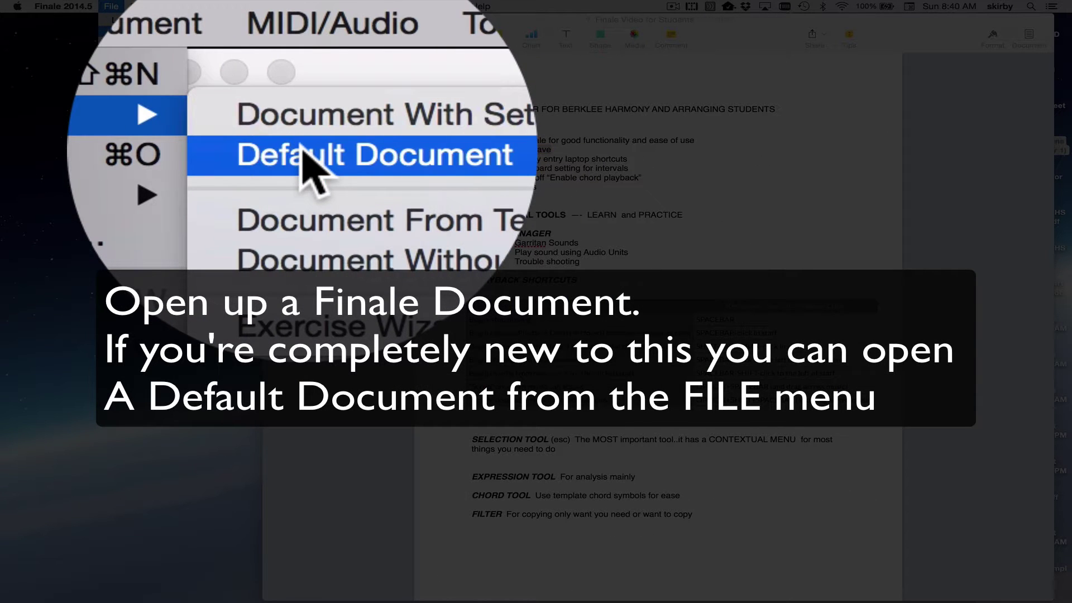
pyautogui.click(305, 159)
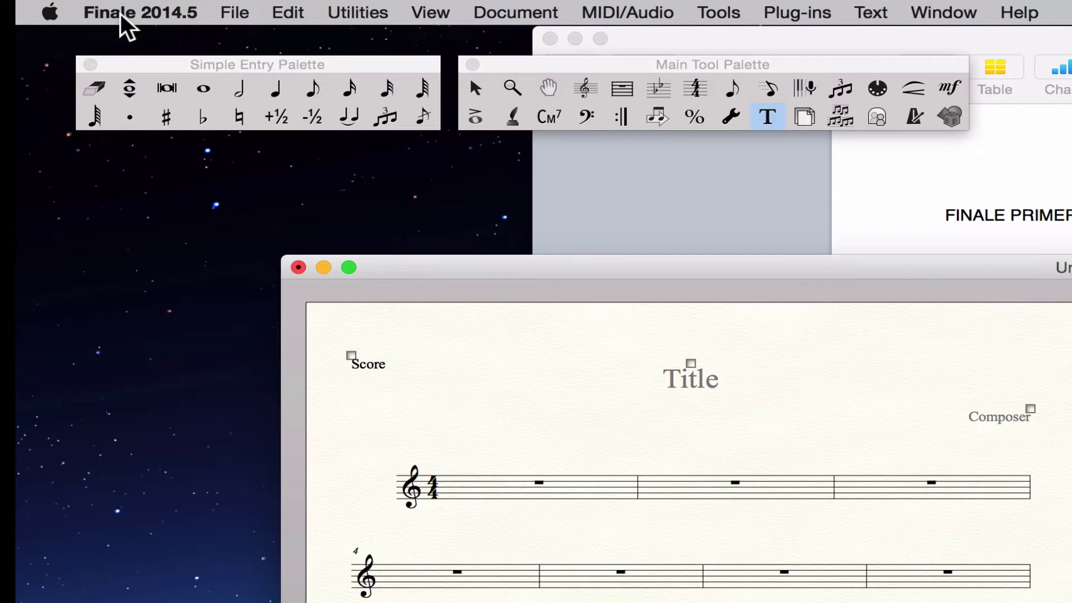
# - In Preferences, enable Save Preferences When Quitting Finale under Save and Print, then review the Folders page
pyautogui.click(140, 11)
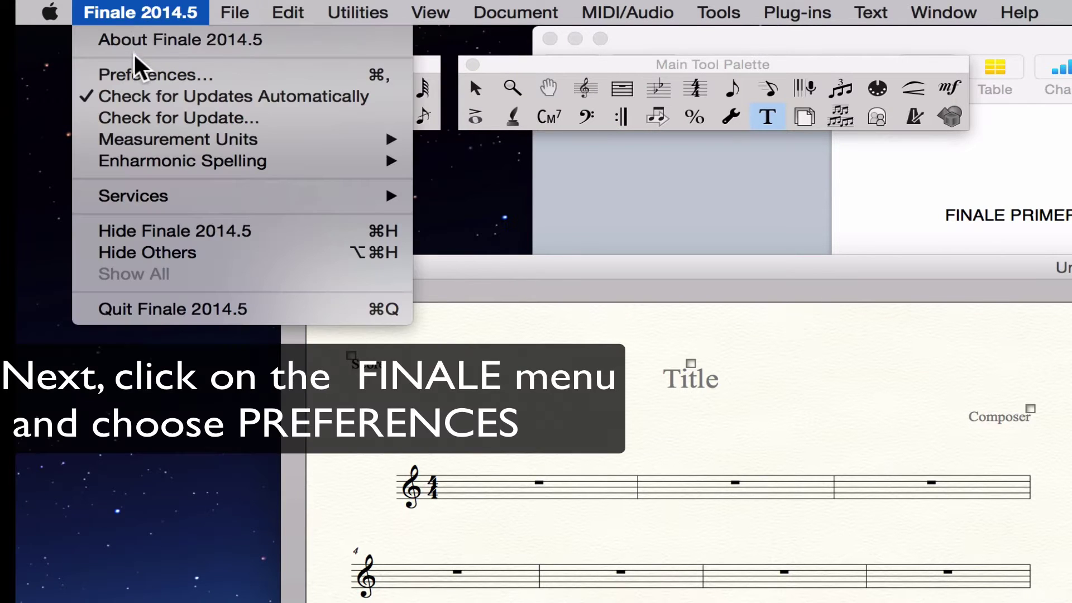
pyautogui.click(142, 74)
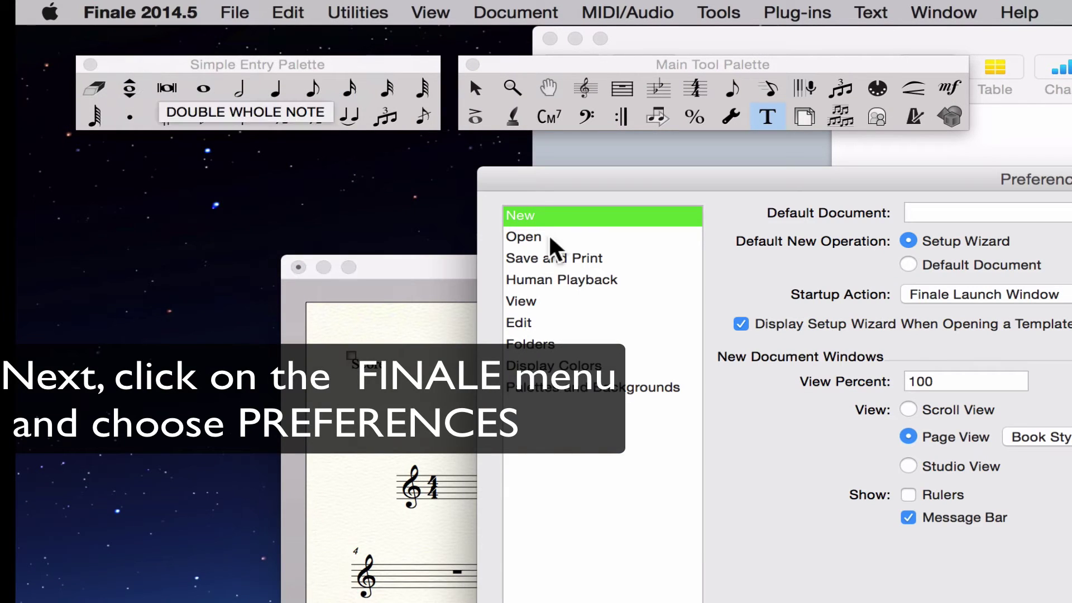
pyautogui.click(558, 258)
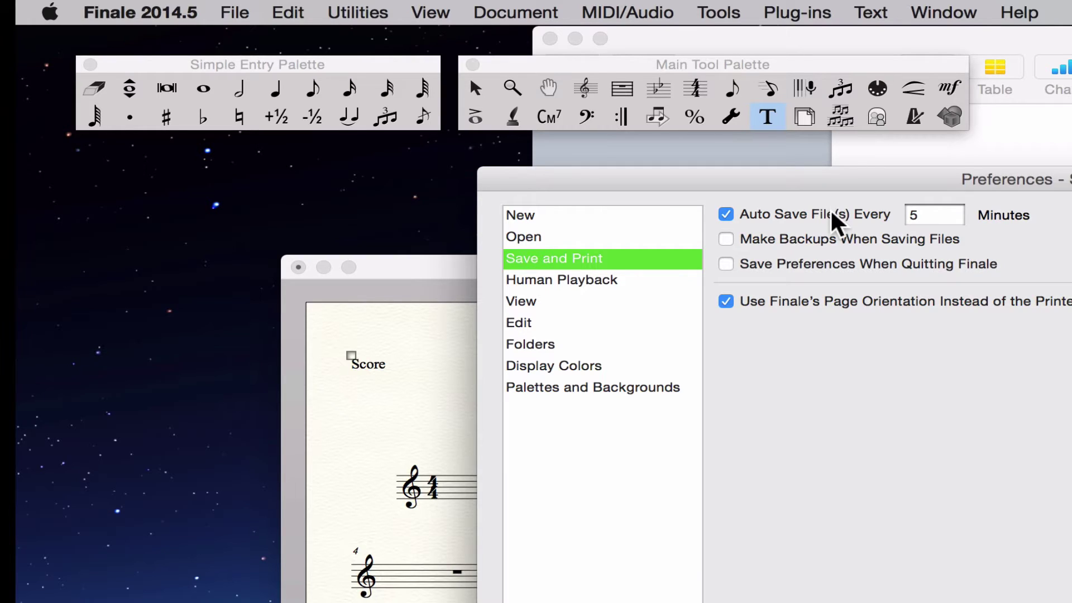
pyautogui.click(729, 267)
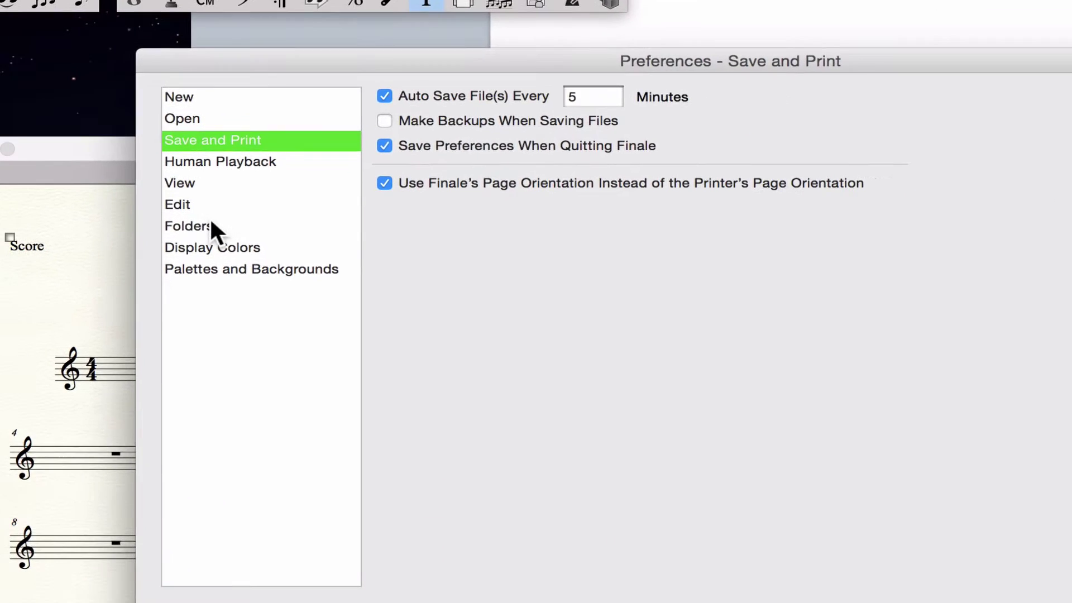
pyautogui.click(211, 227)
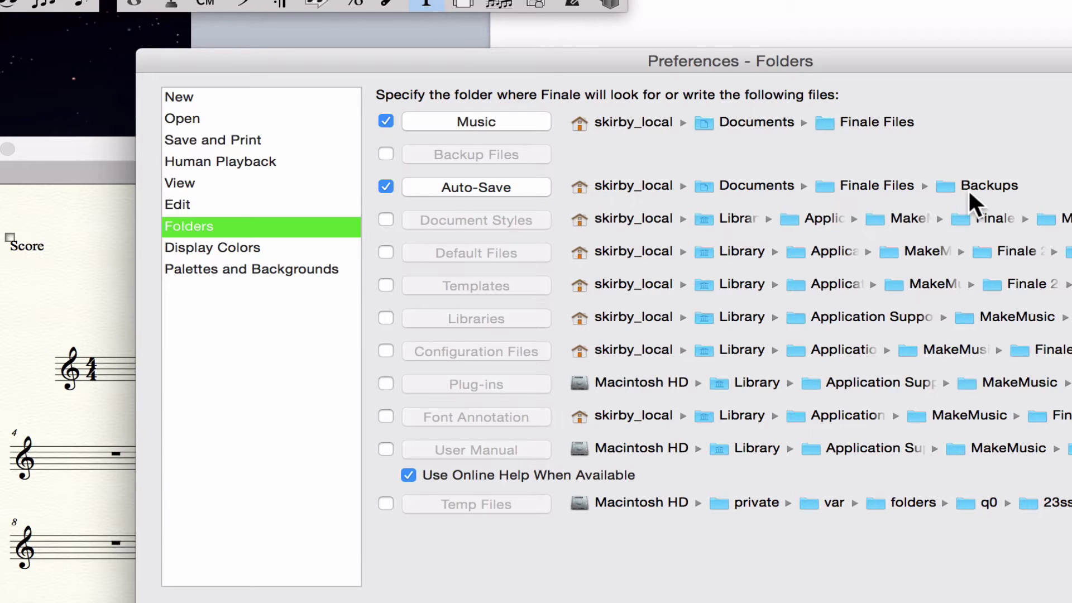
# - Close Preferences and reposition the untitled score window
pyautogui.press('Return')
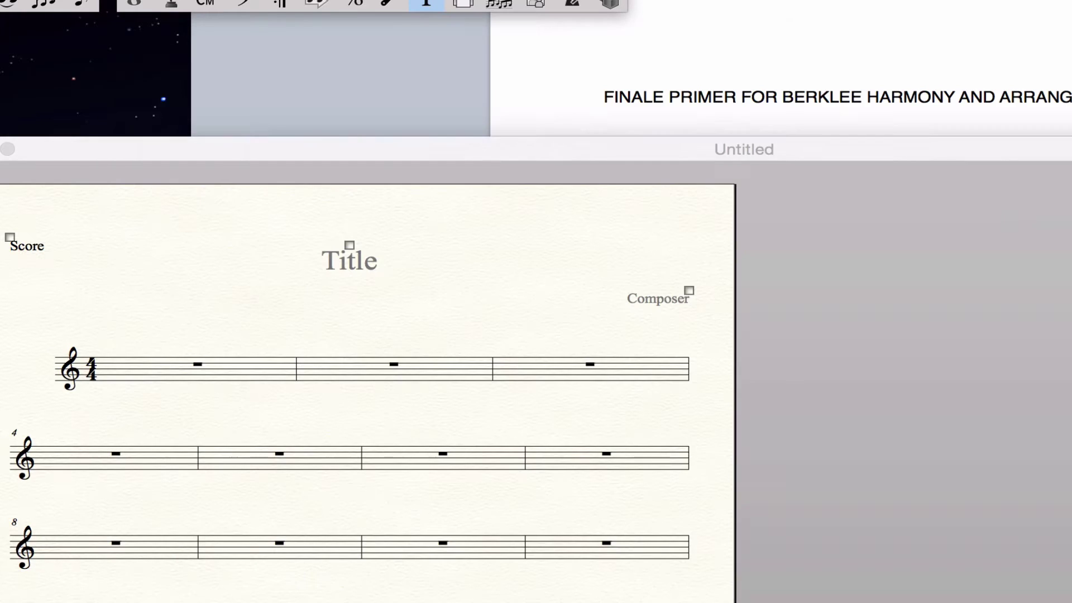
pyautogui.click(871, 55)
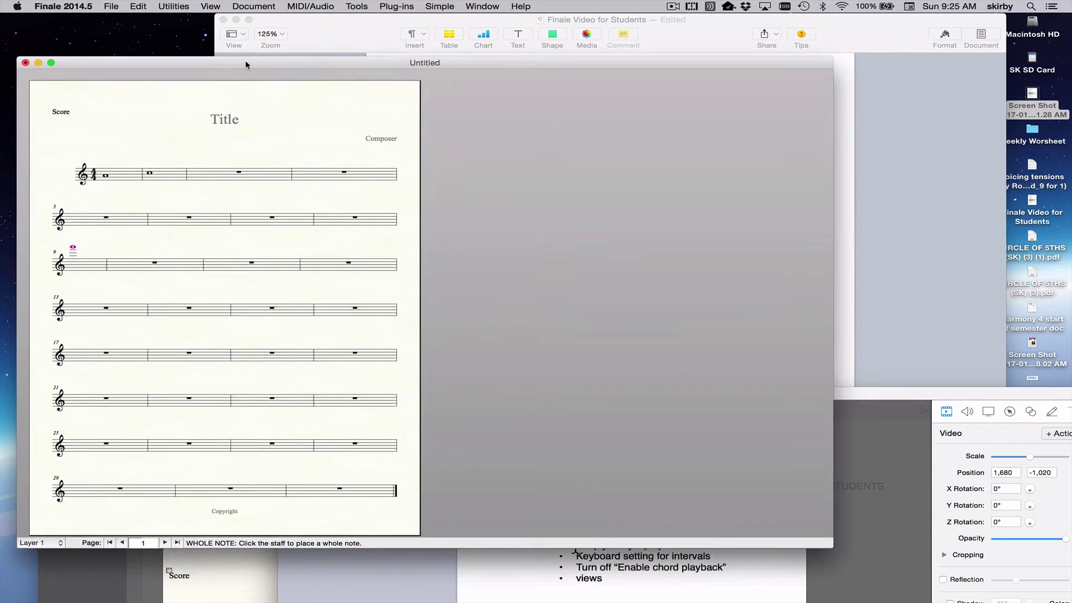
pyautogui.moveTo(245, 62); pyautogui.dragTo(256, 40)
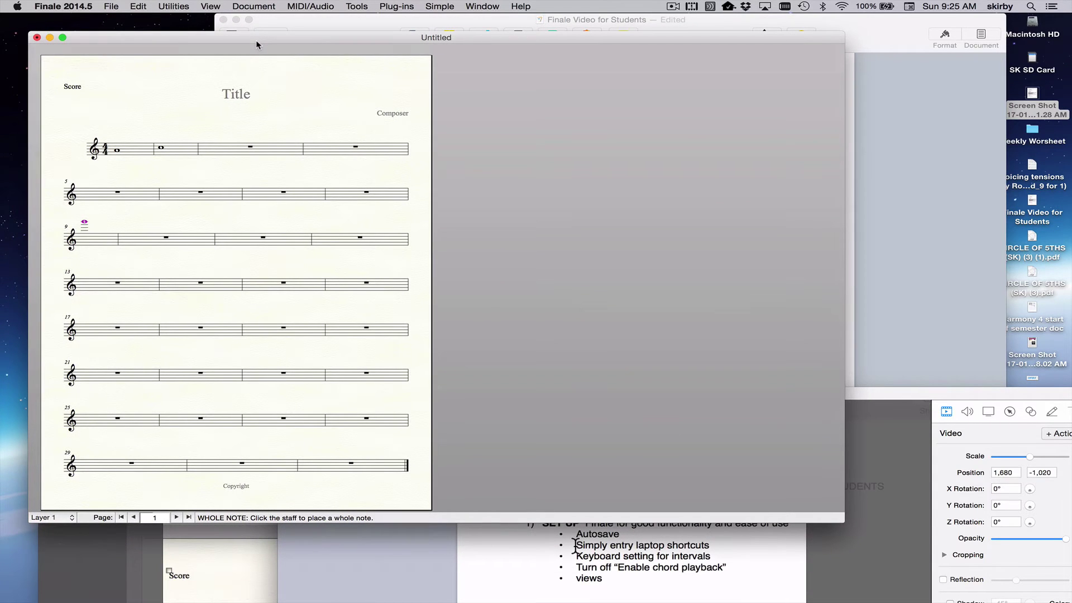
pyautogui.moveTo(256, 39); pyautogui.dragTo(250, 102)
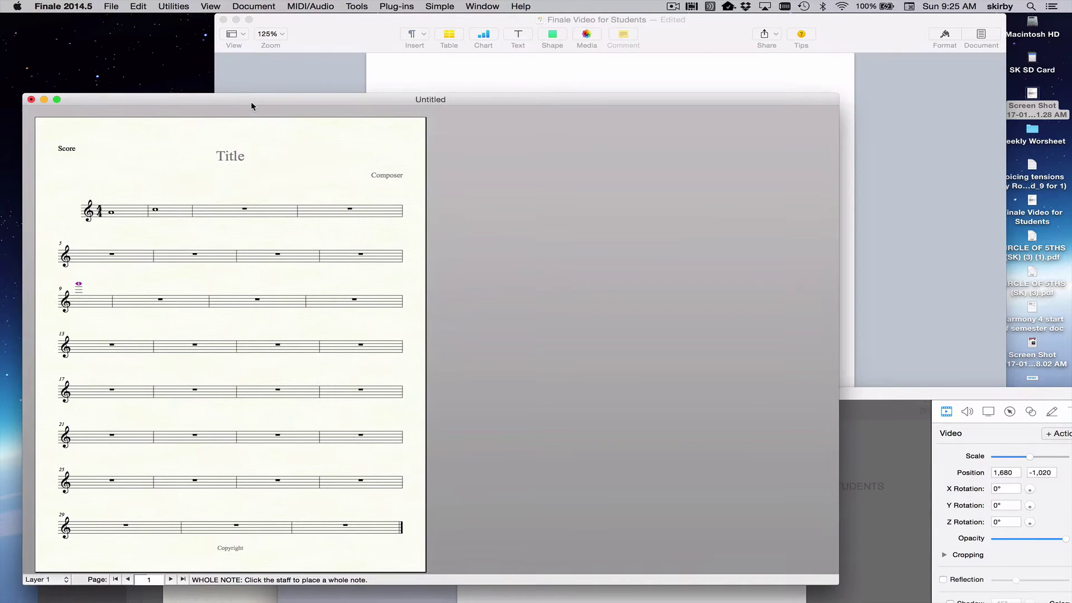
# - Show the Main Tool Palette and the Simple Entry Palette from the Window menu
pyautogui.click(472, 7)
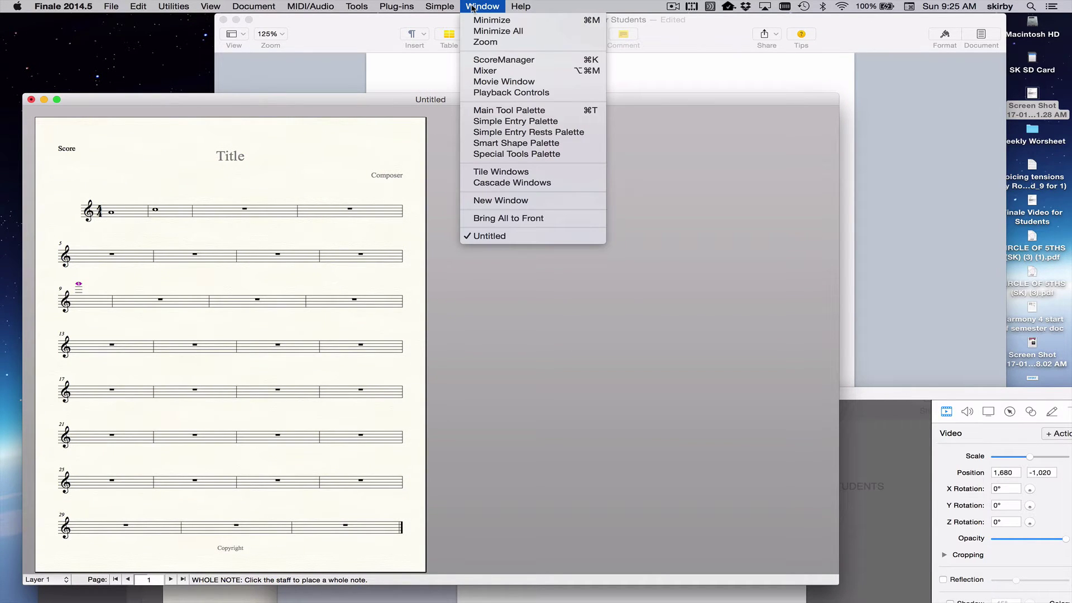
pyautogui.click(495, 111)
pyautogui.click(482, 6)
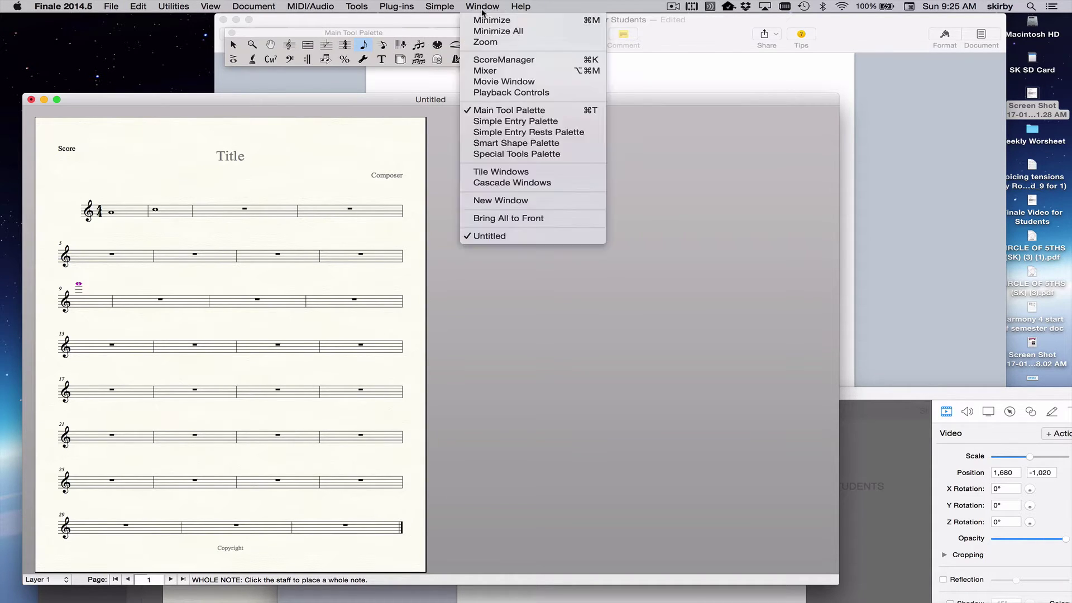
pyautogui.click(496, 124)
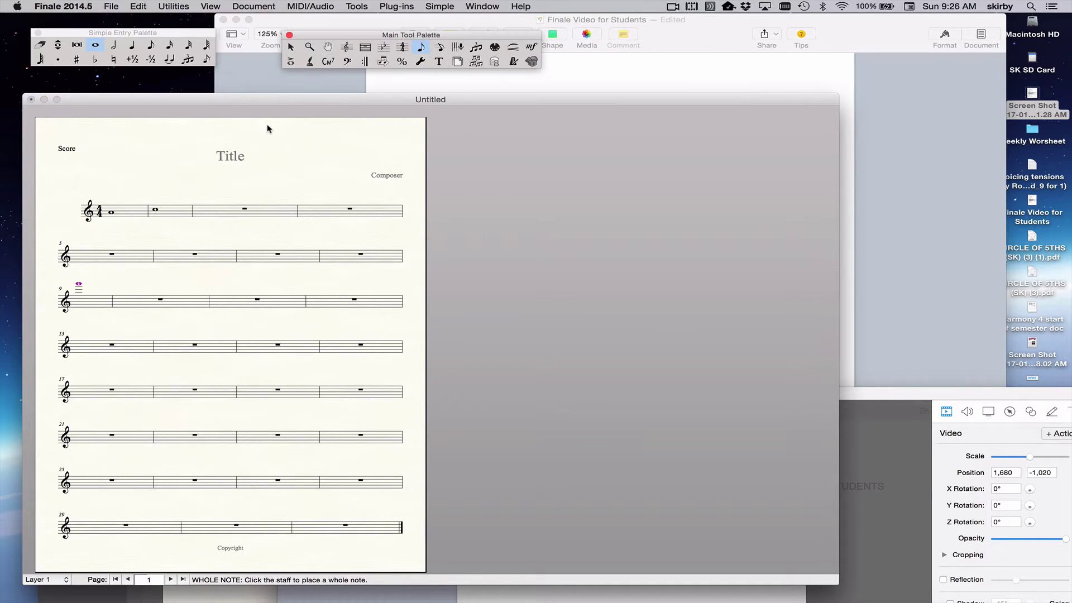
# - Nudge the score window into place and select the Chord tool (CM7) in the Main Tool Palette
pyautogui.click(357, 7)
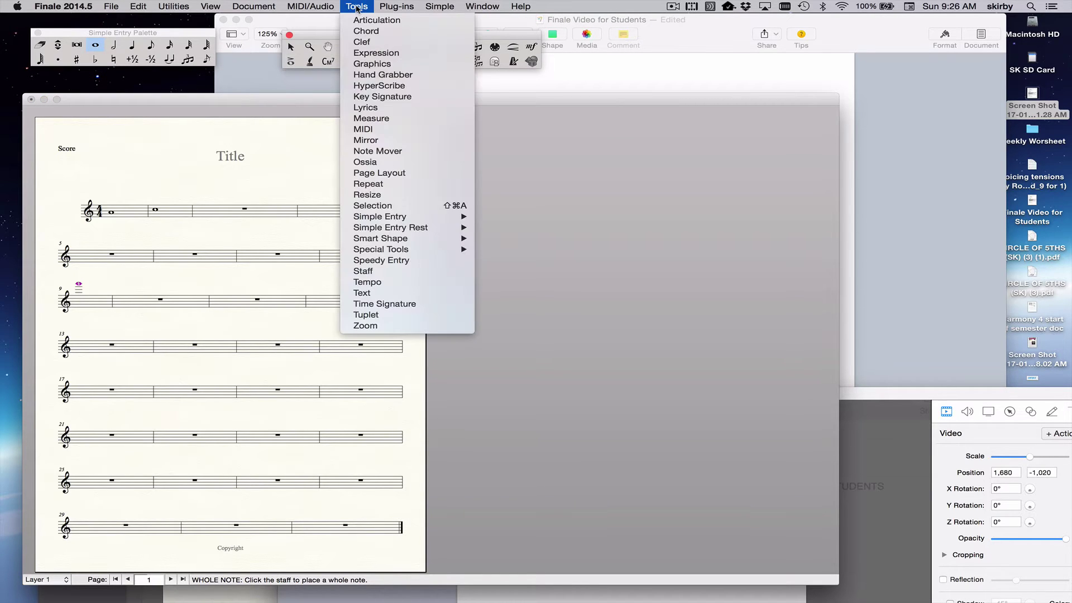
pyautogui.moveTo(240, 99); pyautogui.dragTo(240, 89)
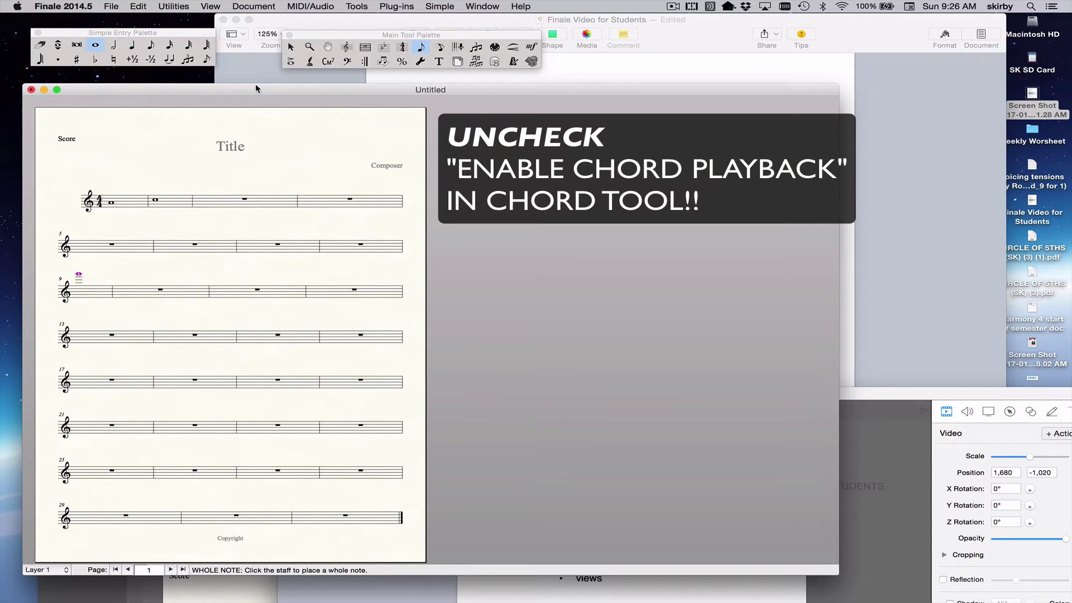
pyautogui.moveTo(256, 88); pyautogui.dragTo(253, 85)
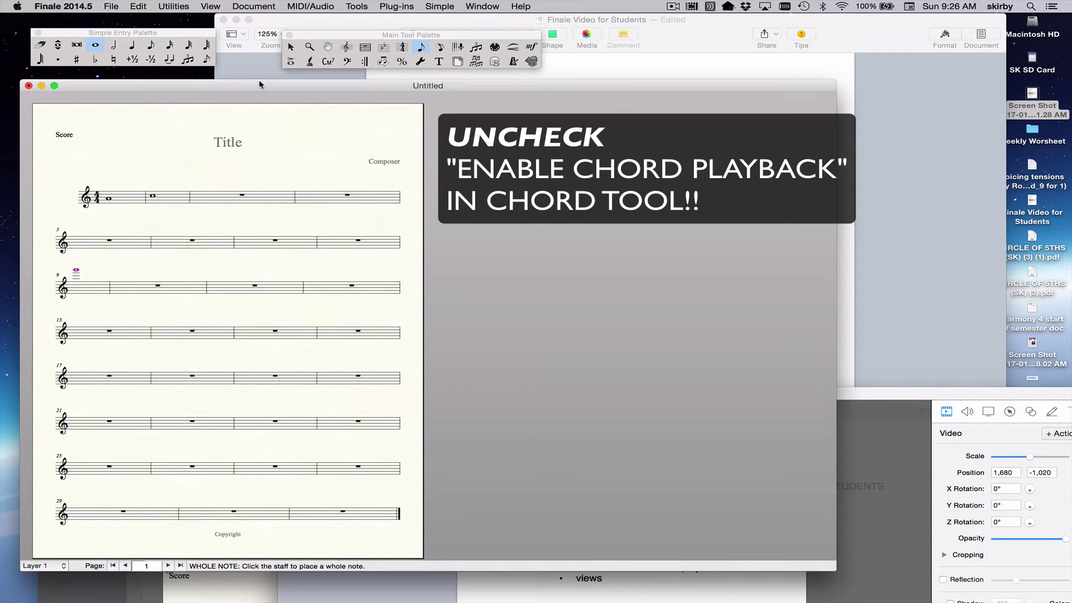
pyautogui.click(328, 62)
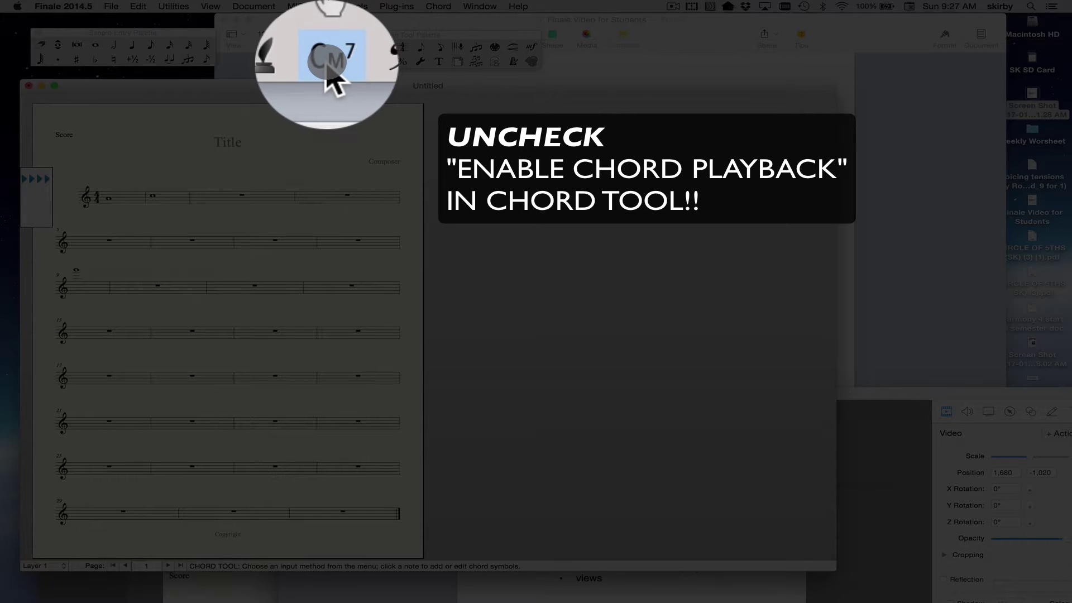
# - Toggle Enable Chord Playback in the Chord menu
pyautogui.click(436, 6)
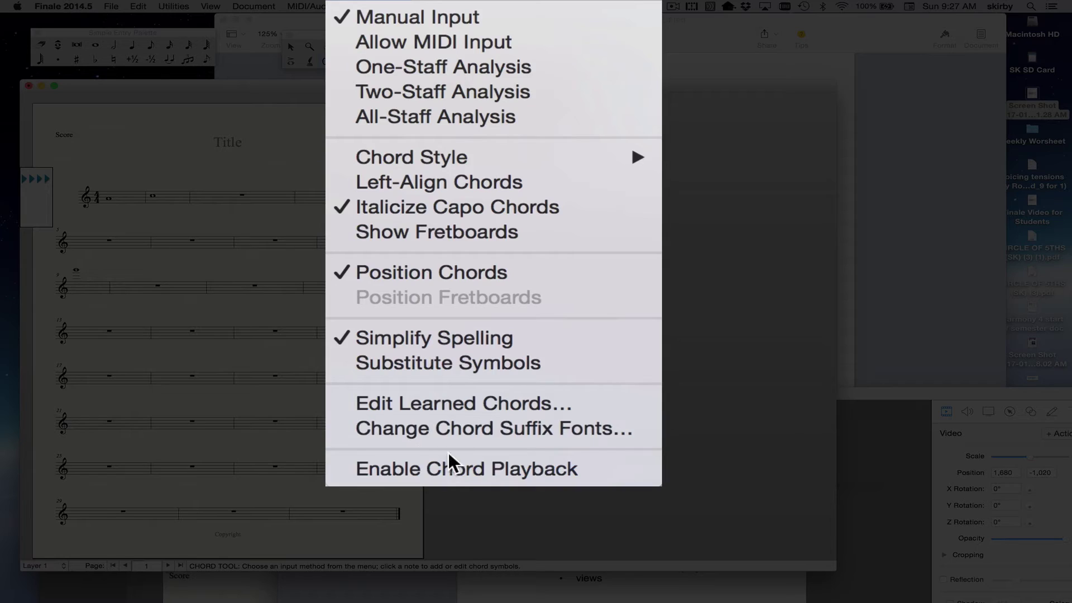
pyautogui.click(447, 477)
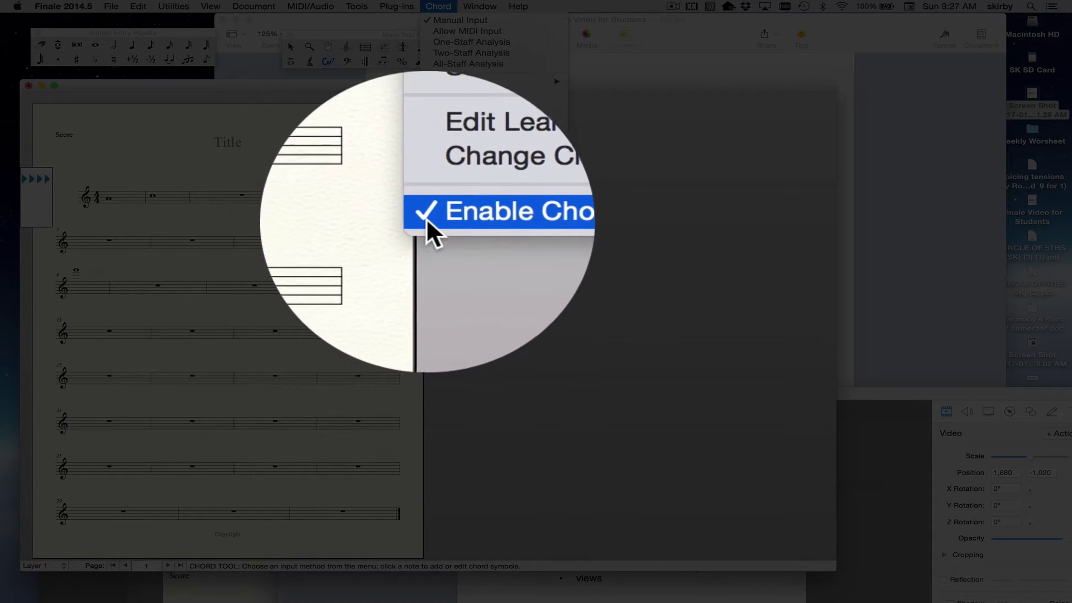
pyautogui.click(436, 7)
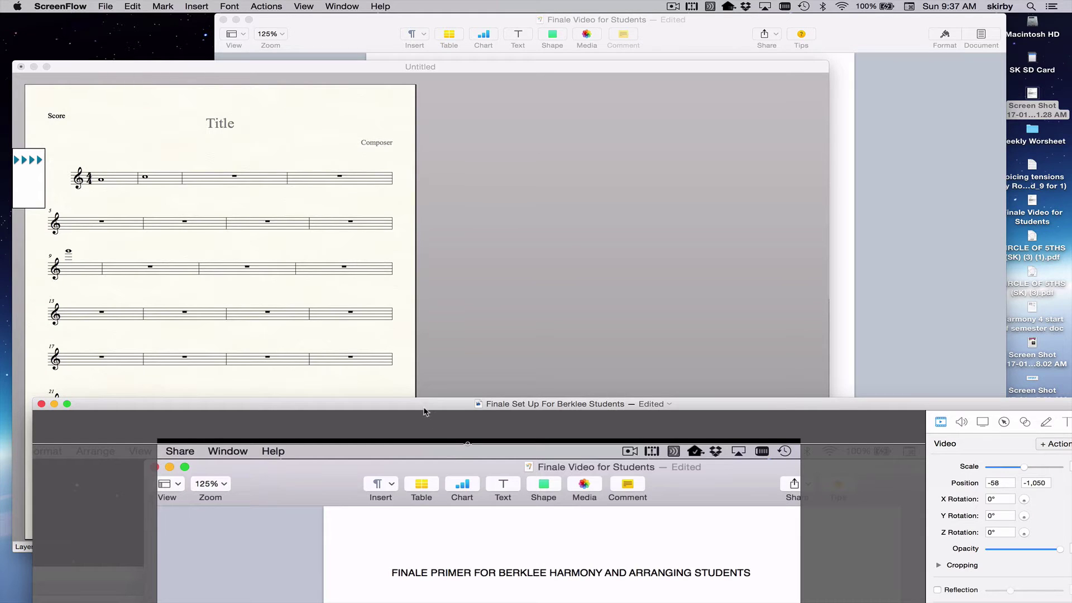
# - Open the Score Manager and move it lower on screen
pyautogui.click(385, 292)
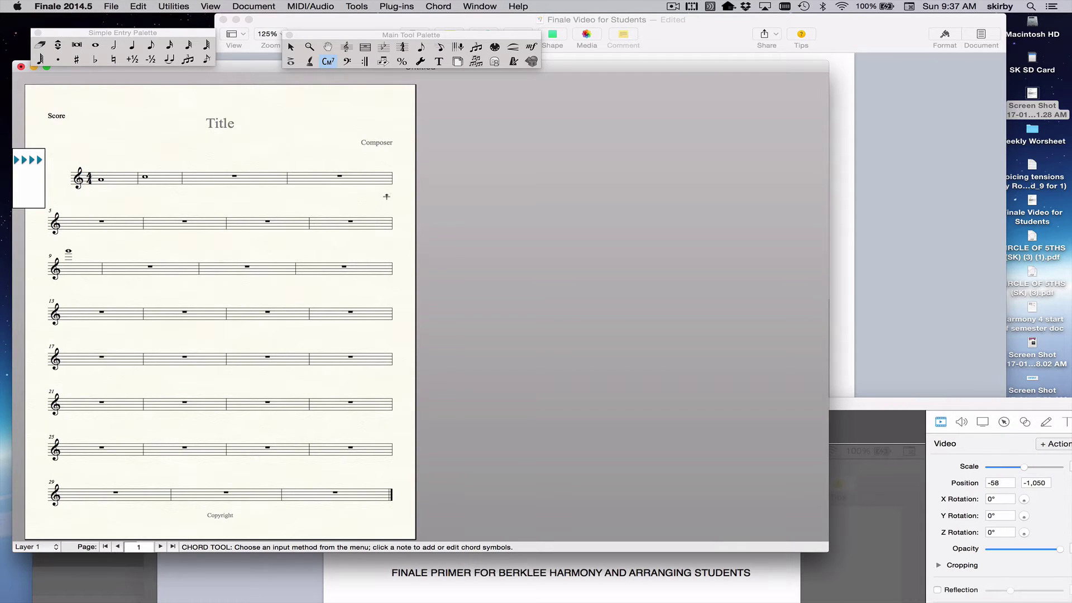
pyautogui.click(480, 6)
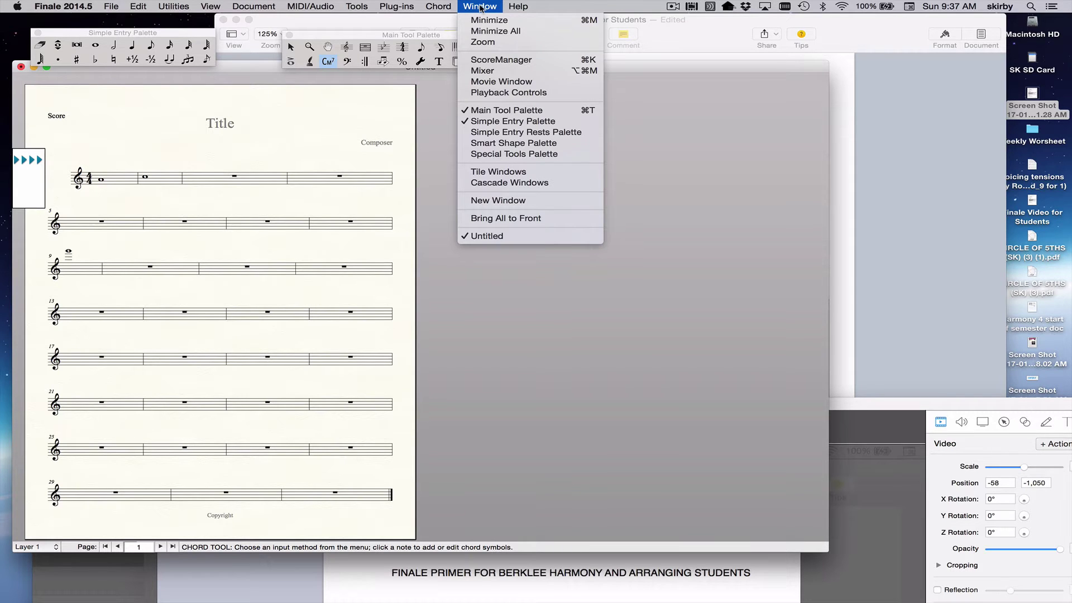
pyautogui.click(490, 60)
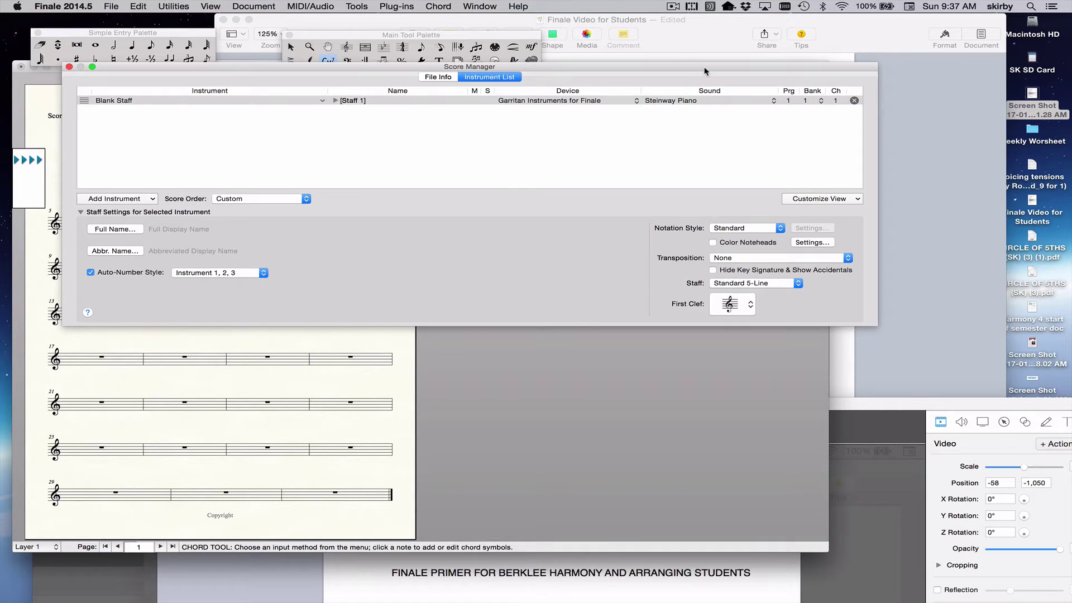
pyautogui.moveTo(702, 65); pyautogui.dragTo(692, 89)
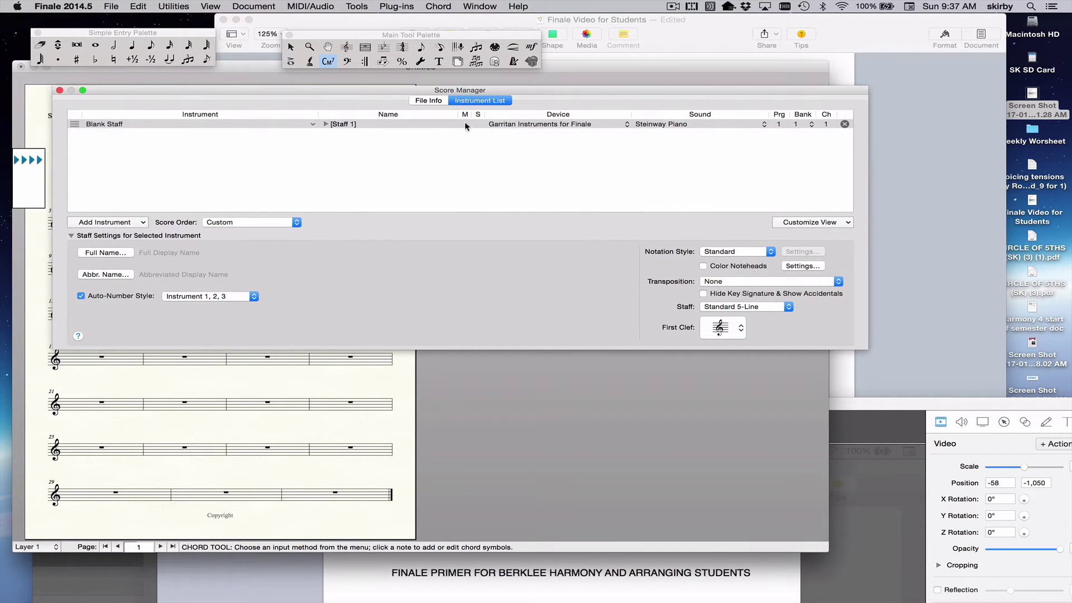
# - Switch playback to MIDI, then back to Audio Units to restore Garritan Instruments
pyautogui.click(322, 7)
pyautogui.click(321, 34)
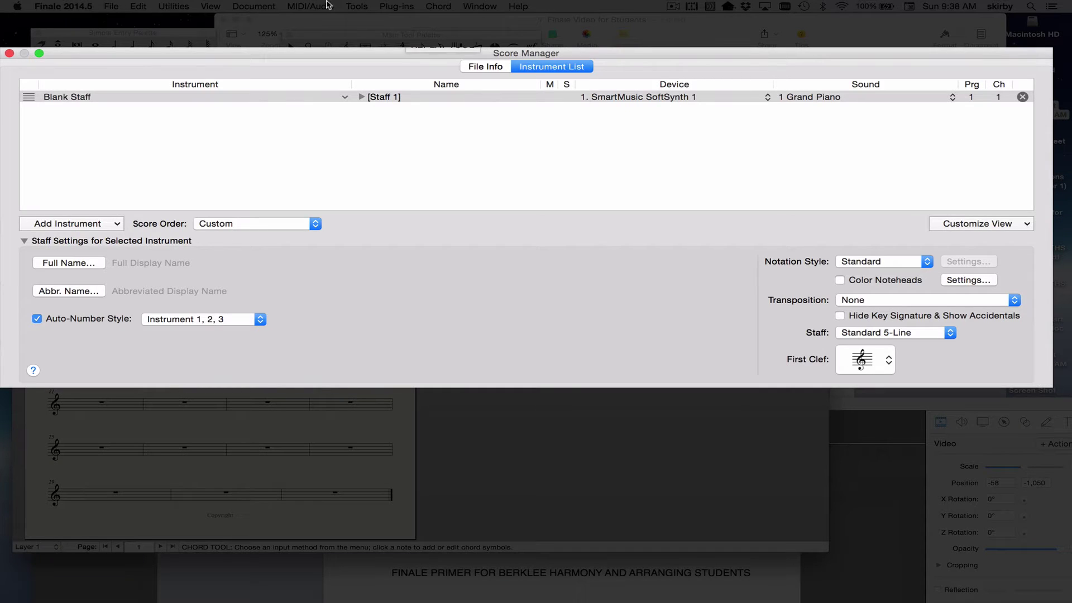
pyautogui.click(326, 5)
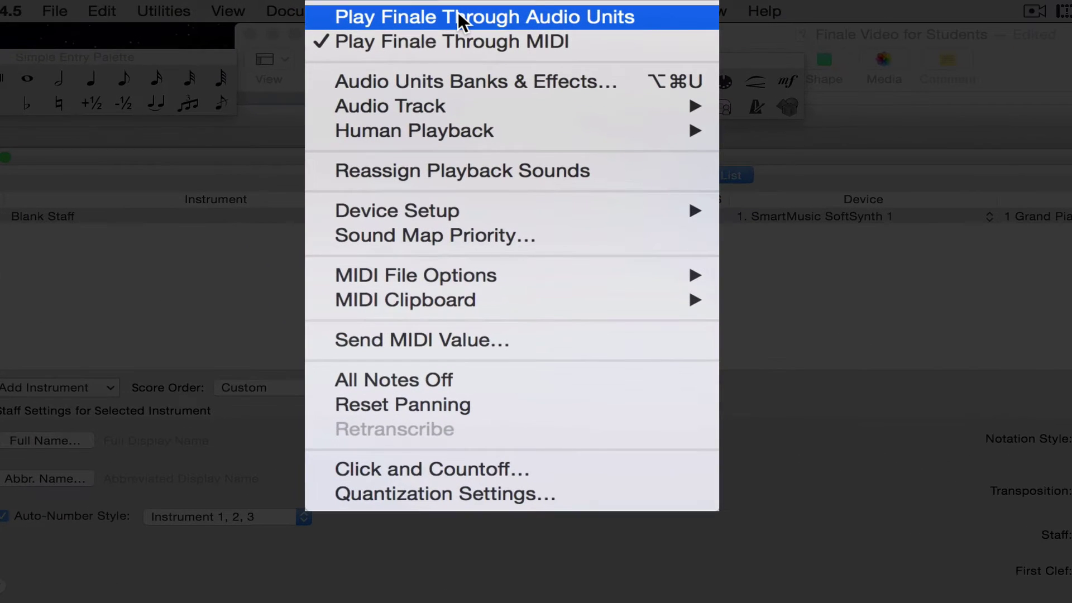
pyautogui.click(352, 22)
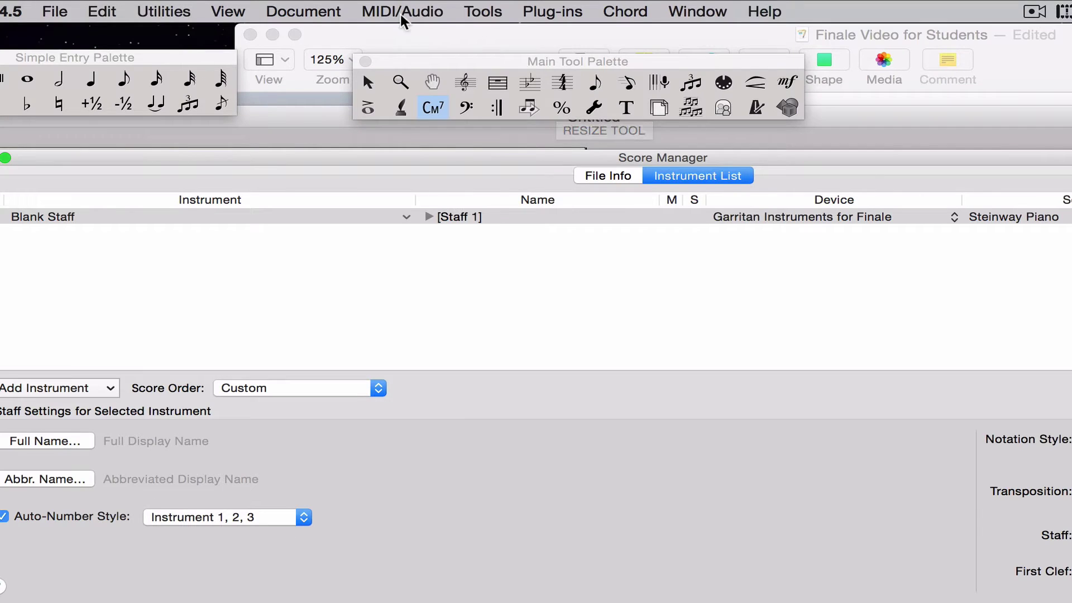
pyautogui.click(402, 12)
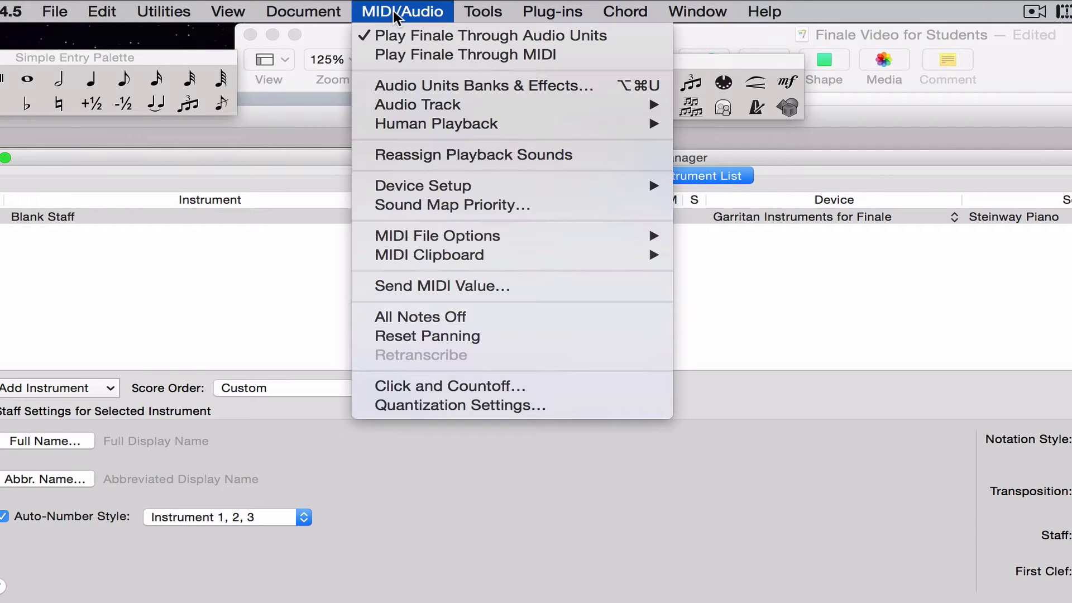
# - Keep ARIA Player on Bank 1 in Audio Units Banks & Effects, and check the staff's Steinway Piano sound
pyautogui.click(437, 88)
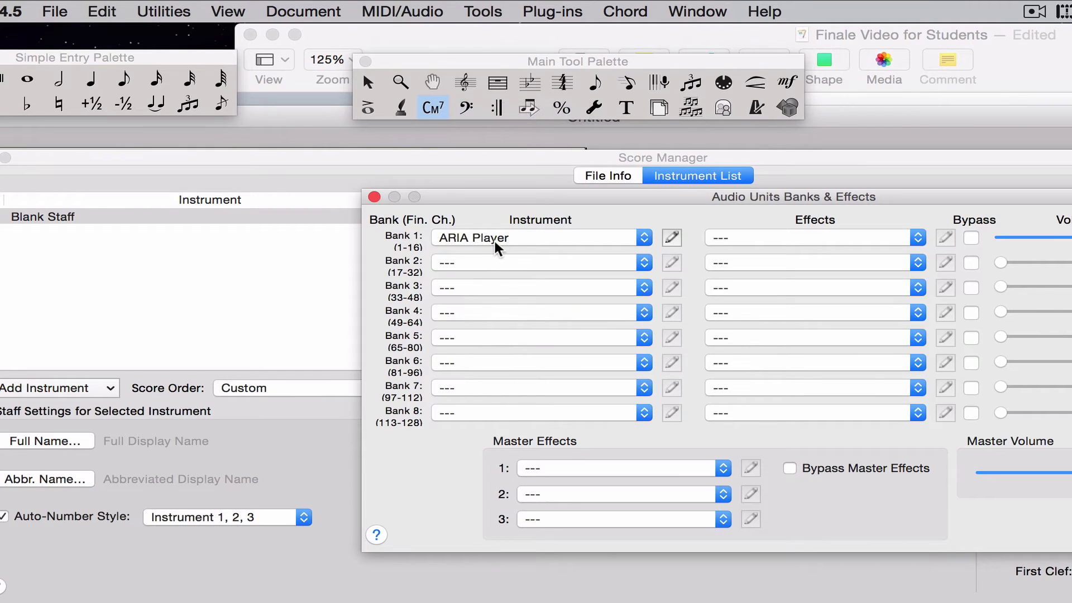
pyautogui.click(564, 246)
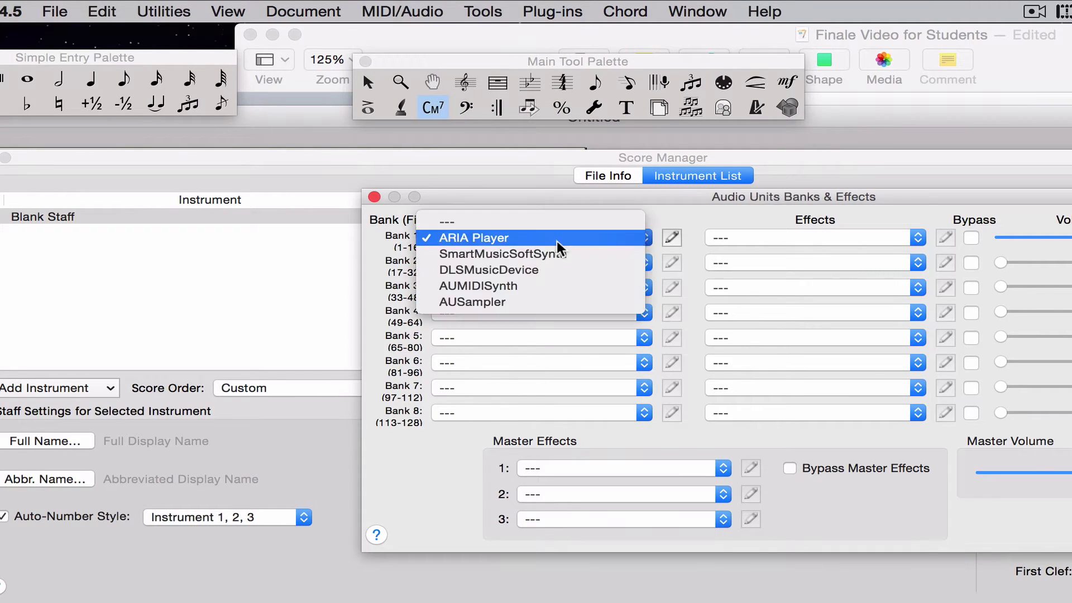
pyautogui.click(575, 237)
pyautogui.click(374, 196)
pyautogui.click(816, 217)
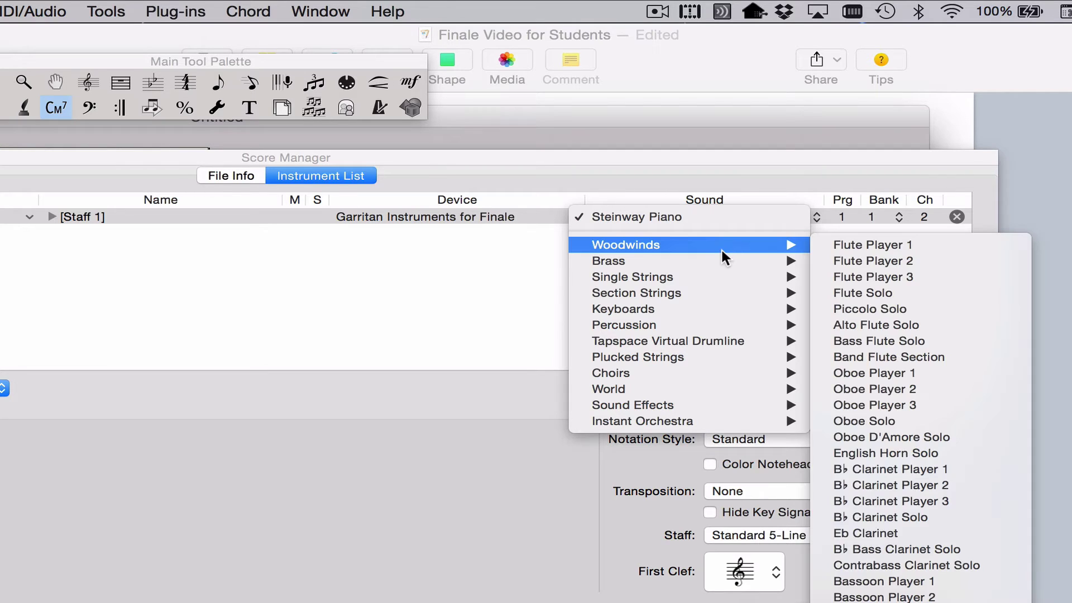
pyautogui.moveTo(722, 262)
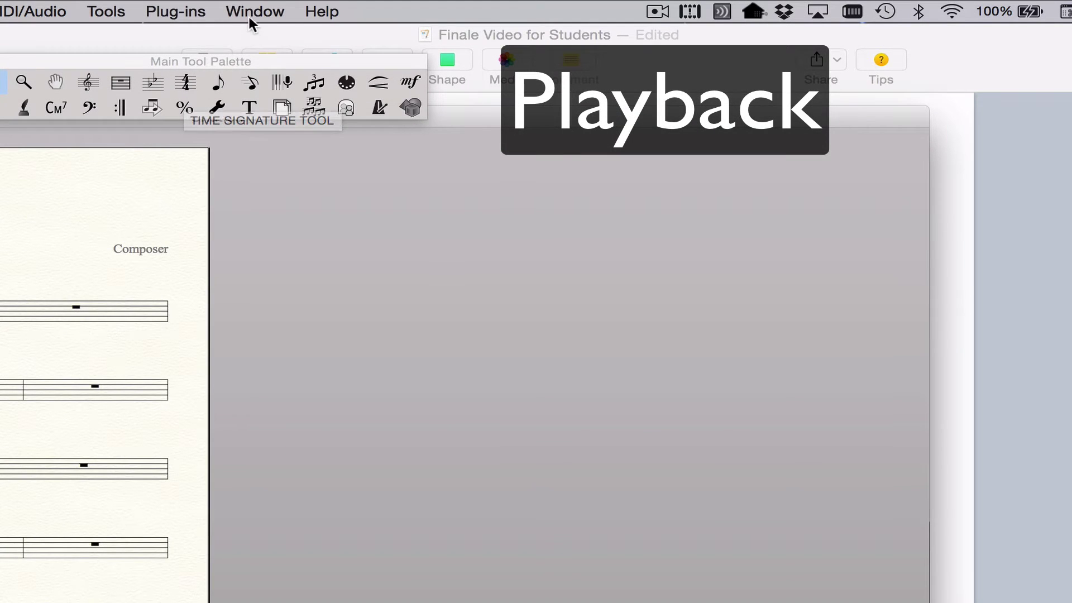
# - Show Playback Controls, move them to the screen centre, and expand the full options
pyautogui.click(249, 11)
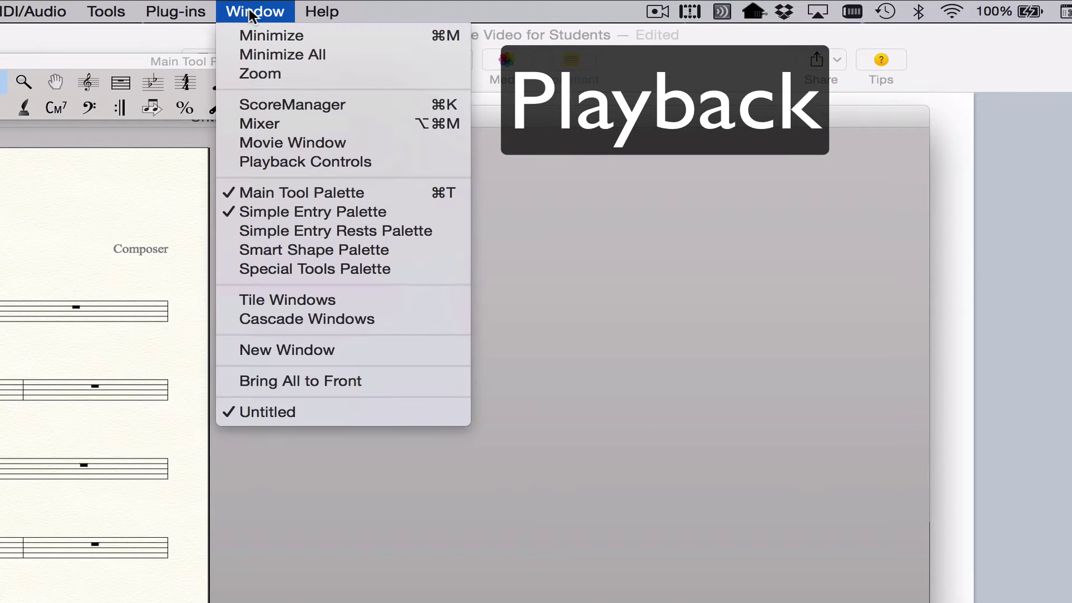
pyautogui.click(270, 162)
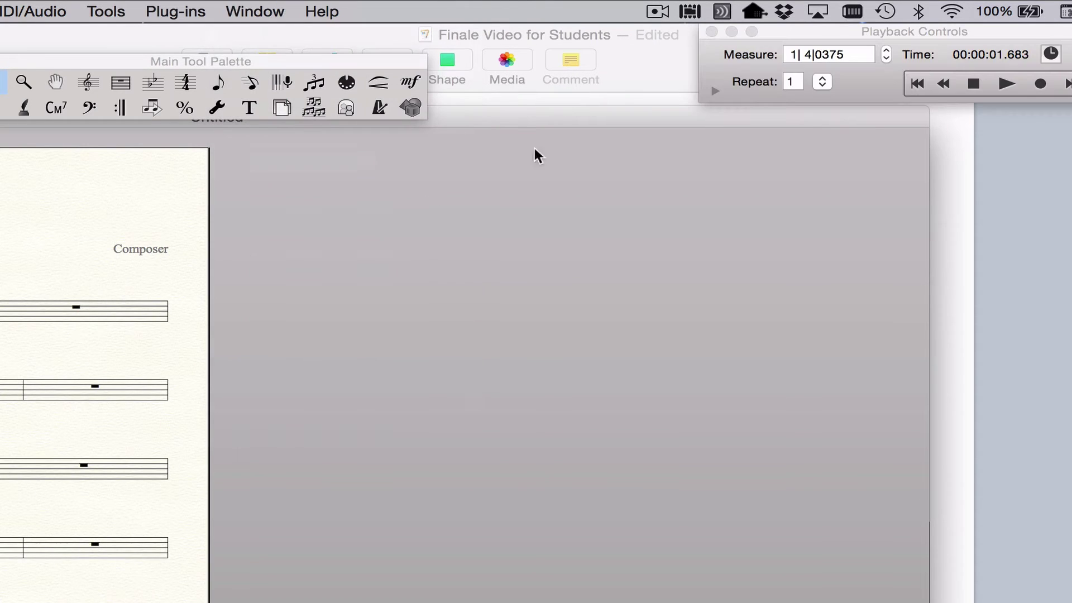
pyautogui.moveTo(806, 32); pyautogui.dragTo(382, 163)
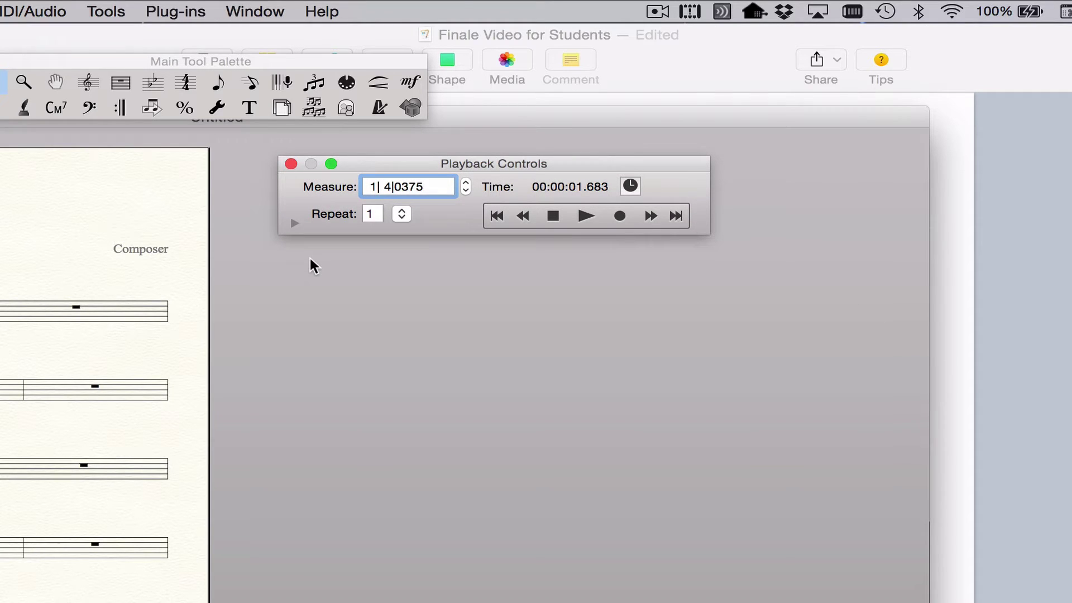
pyautogui.moveTo(374, 165); pyautogui.dragTo(349, 157)
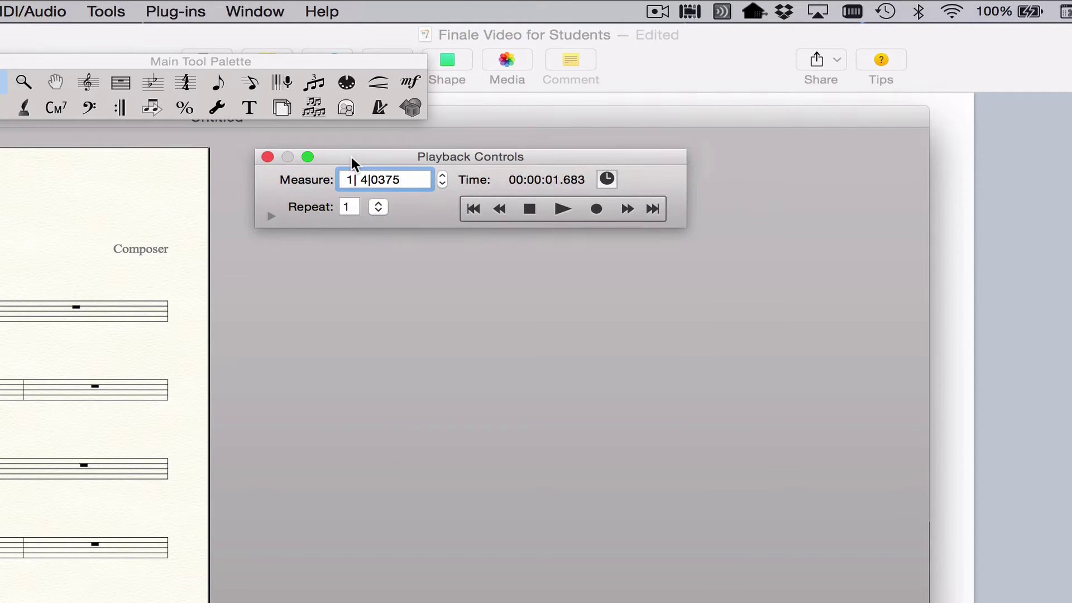
pyautogui.click(272, 215)
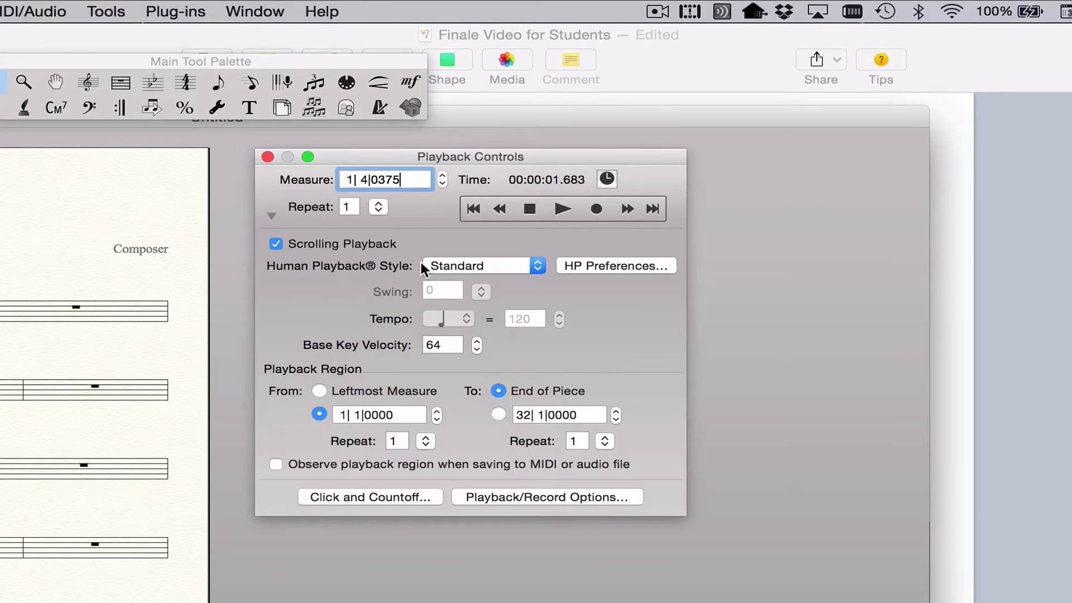
# - Set Human Playback Style to None and start playback from the Leftmost Measure, then collapse the controls
pyautogui.click(503, 267)
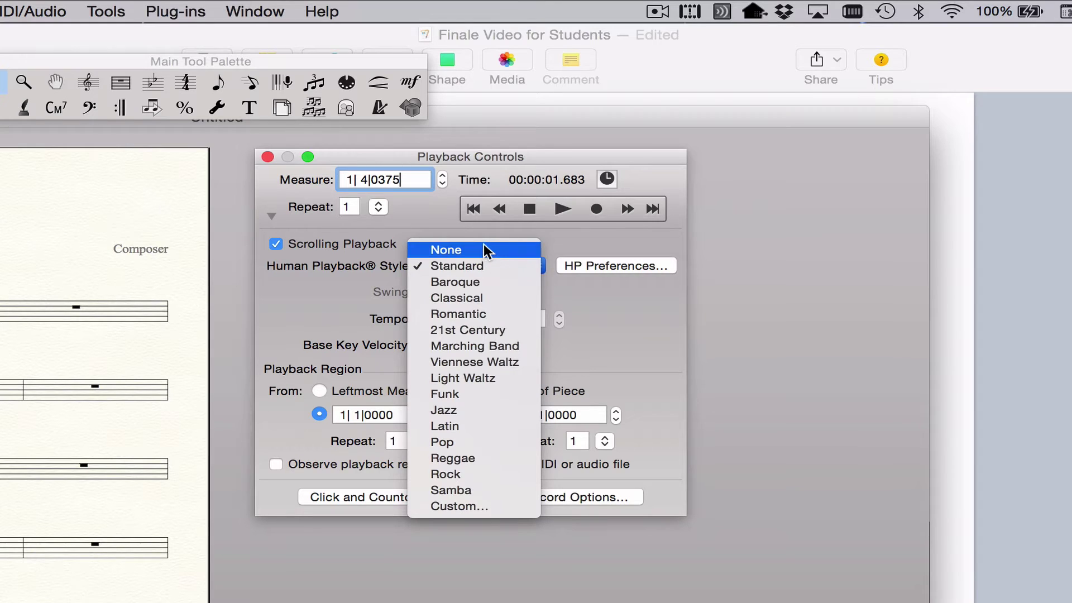
pyautogui.click(484, 244)
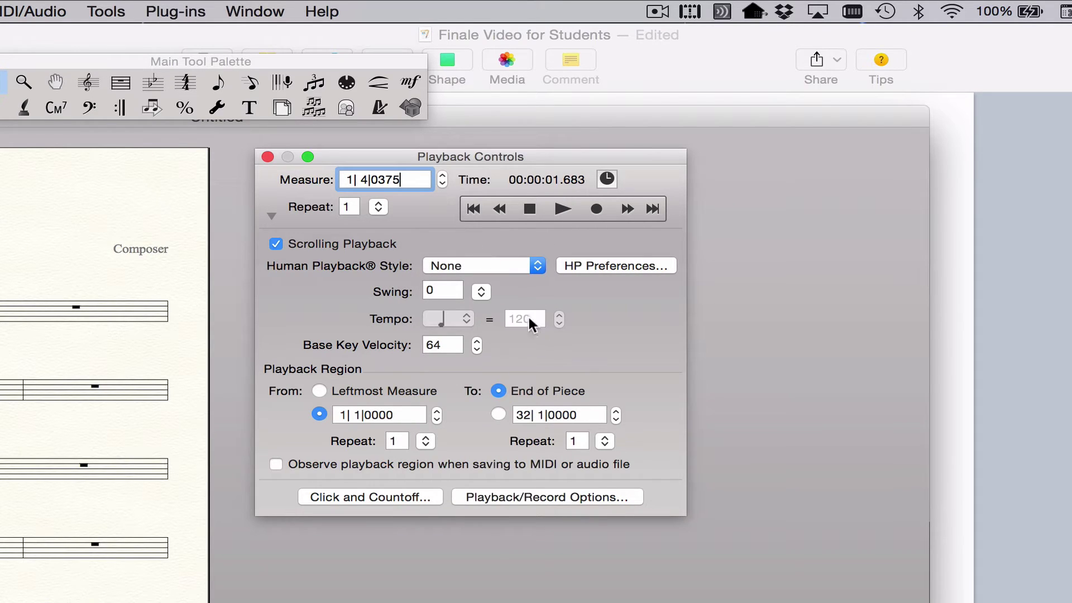
pyautogui.click(319, 391)
pyautogui.click(271, 215)
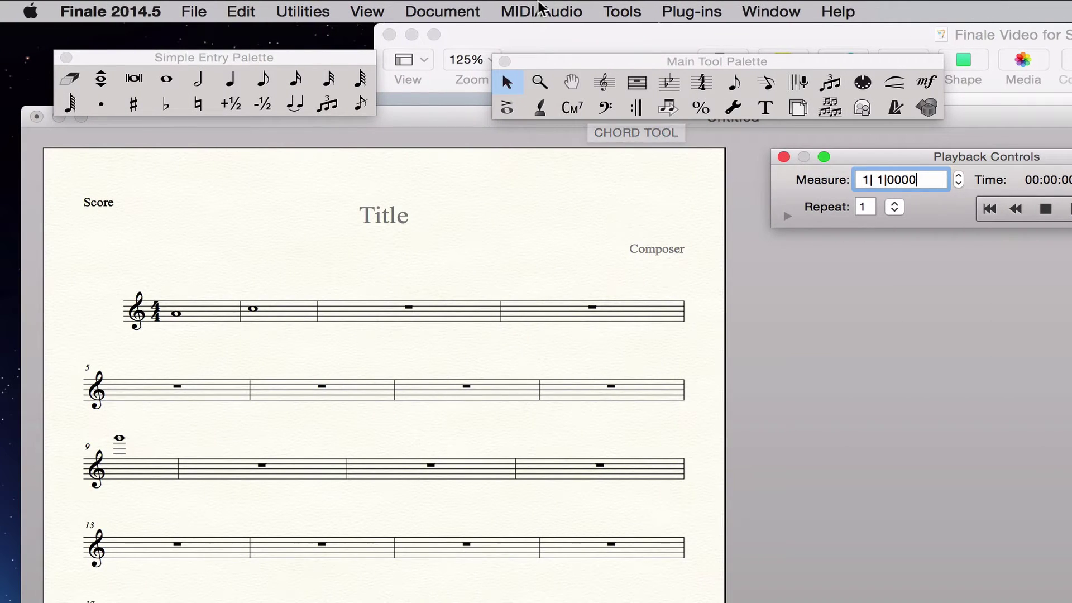
# - Open Device Setup > Audio Setup and leave the Output Source on Avid Mbox
pyautogui.click(541, 10)
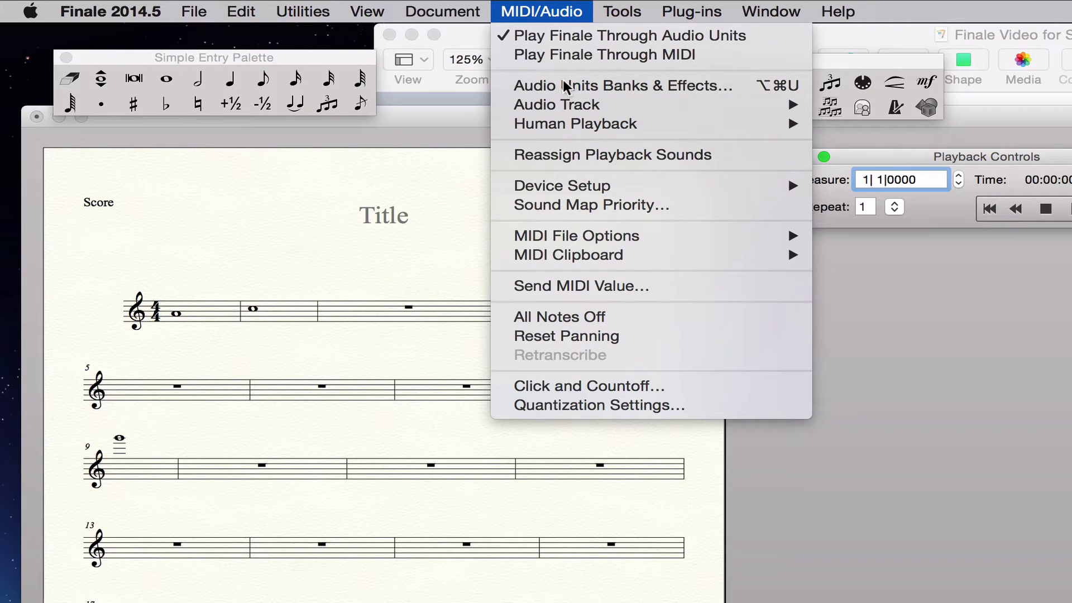
pyautogui.moveTo(586, 185)
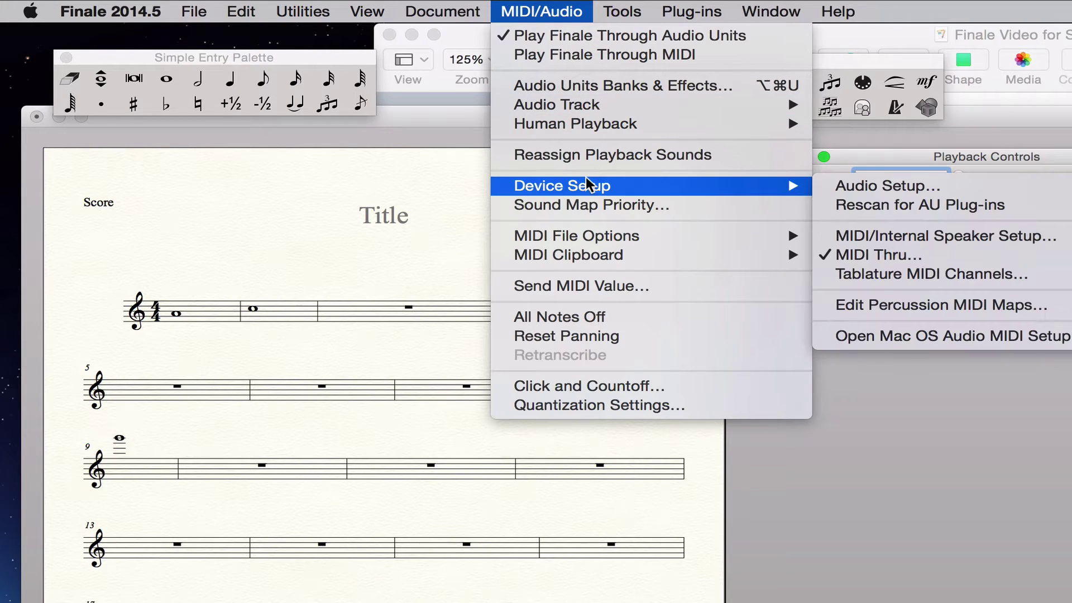
pyautogui.click(896, 189)
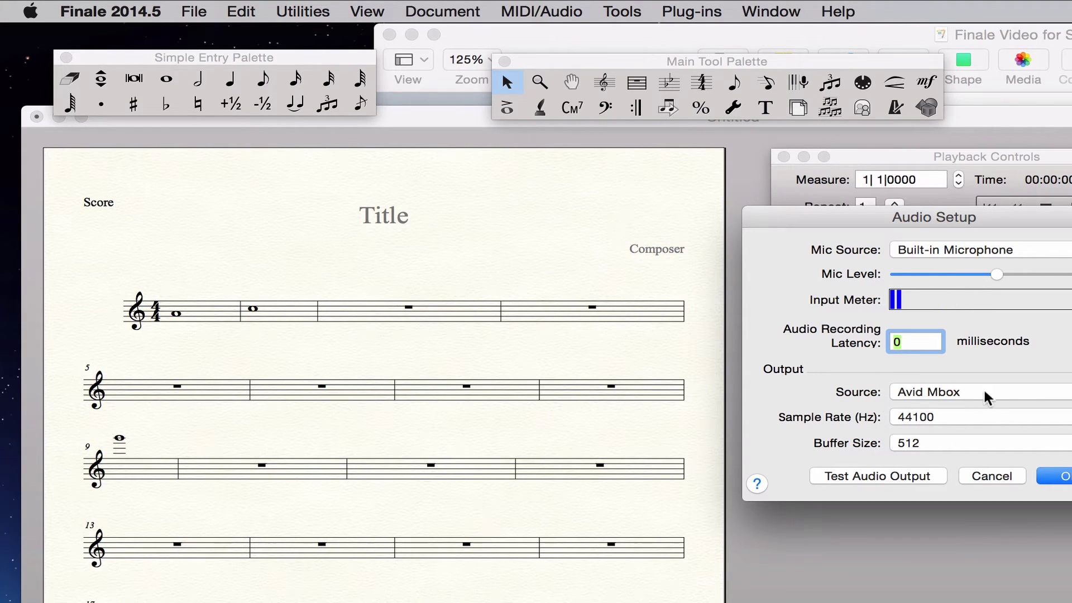
pyautogui.click(900, 391)
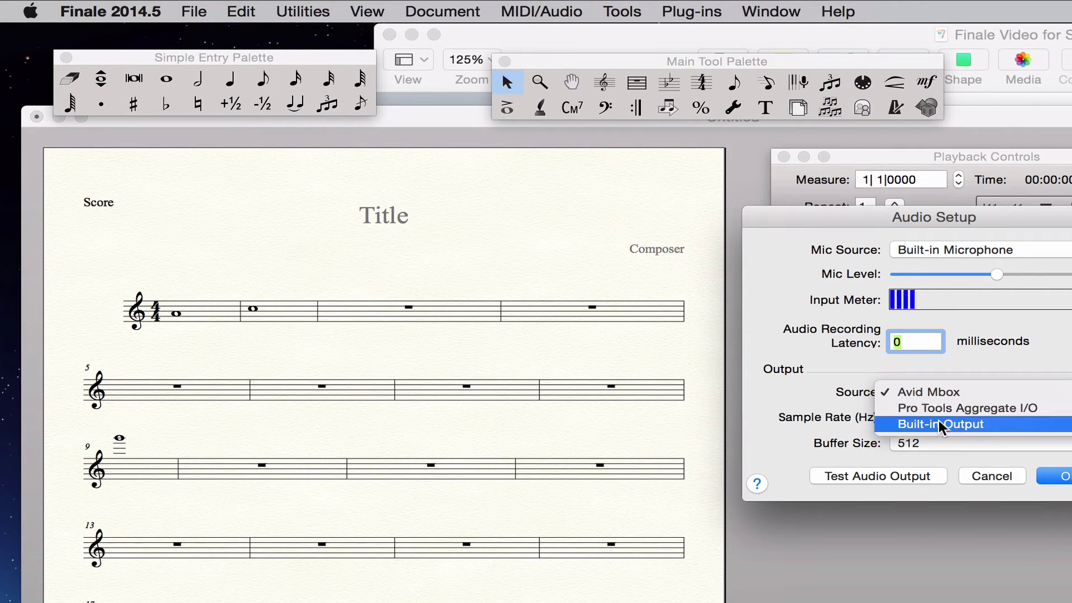
pyautogui.click(937, 440)
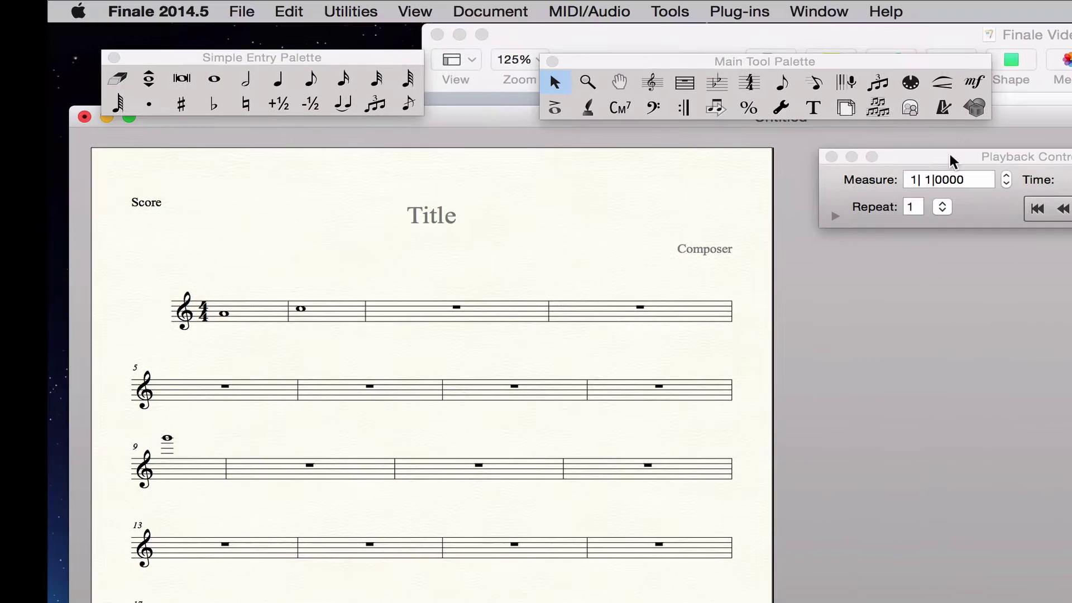
# - Bring the Playback Controls window back to the front
pyautogui.click(951, 158)
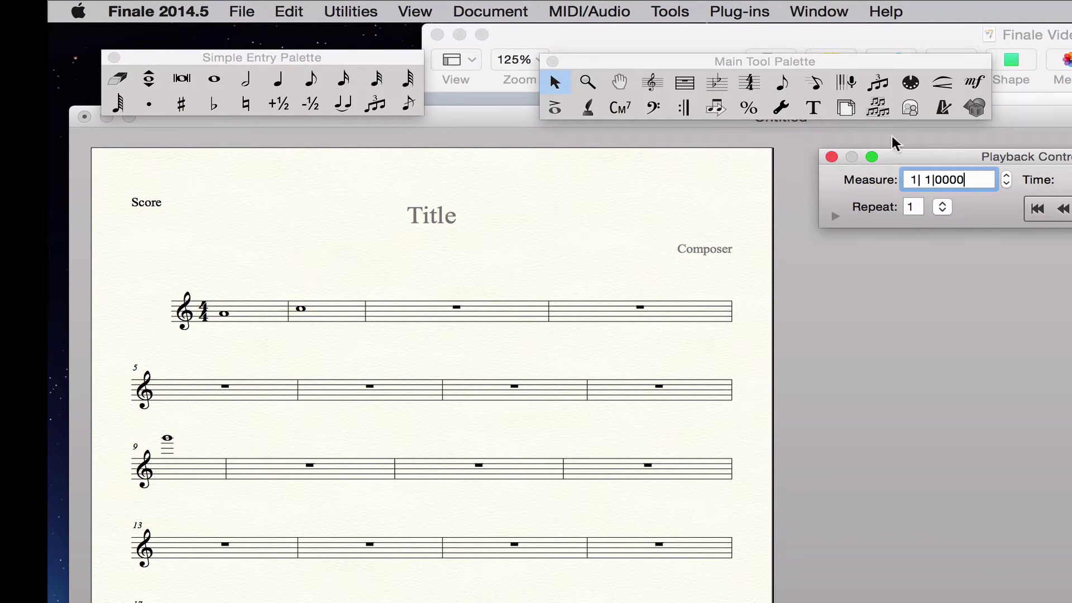
# - Close Playback Controls, shift the score window down, and try Simple Entry before returning to Selection
pyautogui.click(831, 158)
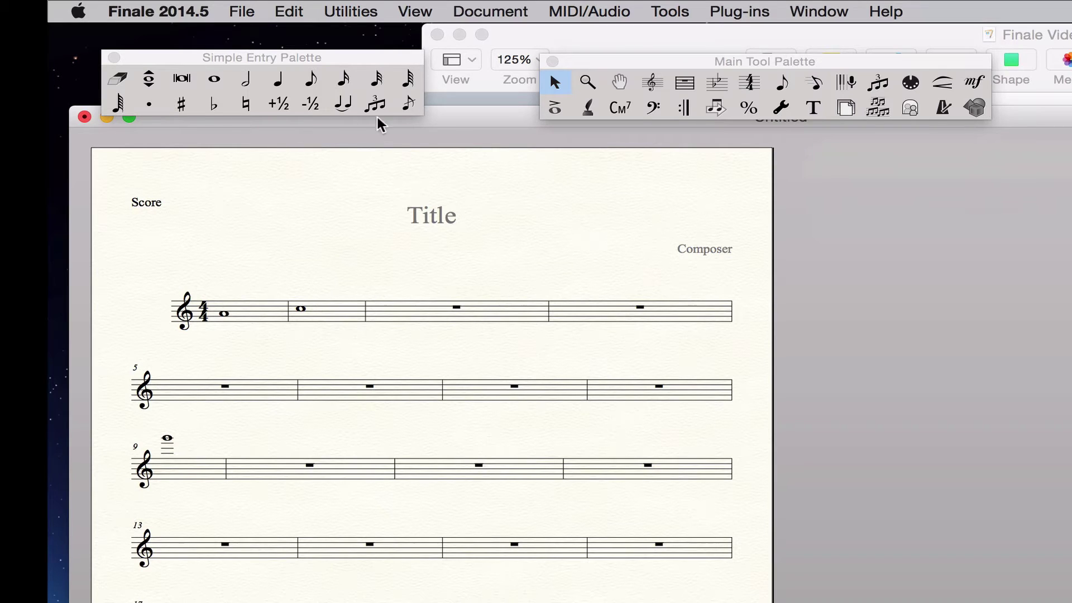
pyautogui.moveTo(456, 114); pyautogui.dragTo(465, 126)
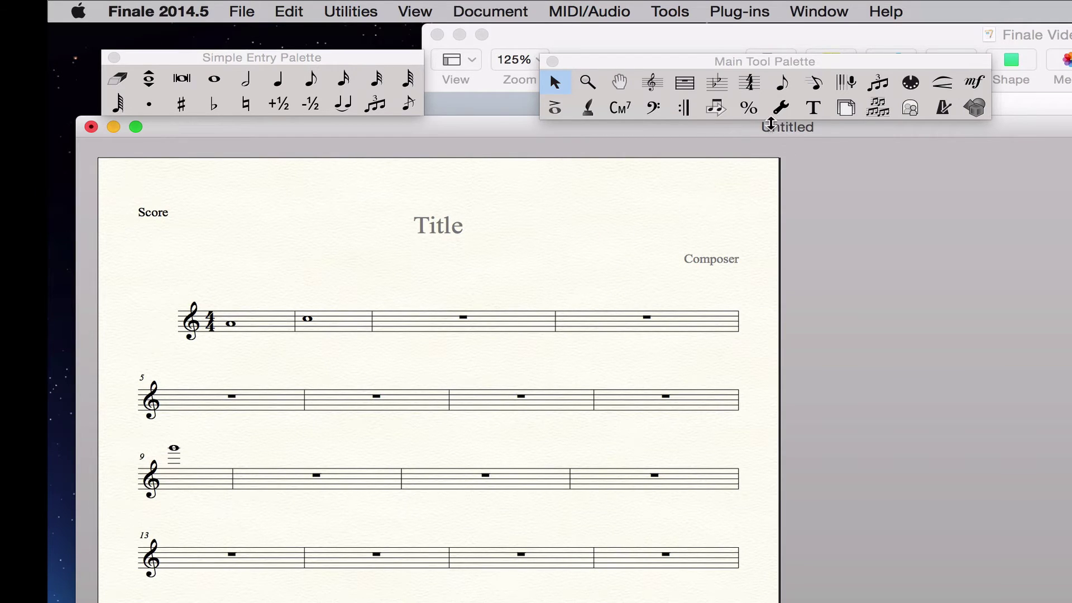
pyautogui.click(781, 85)
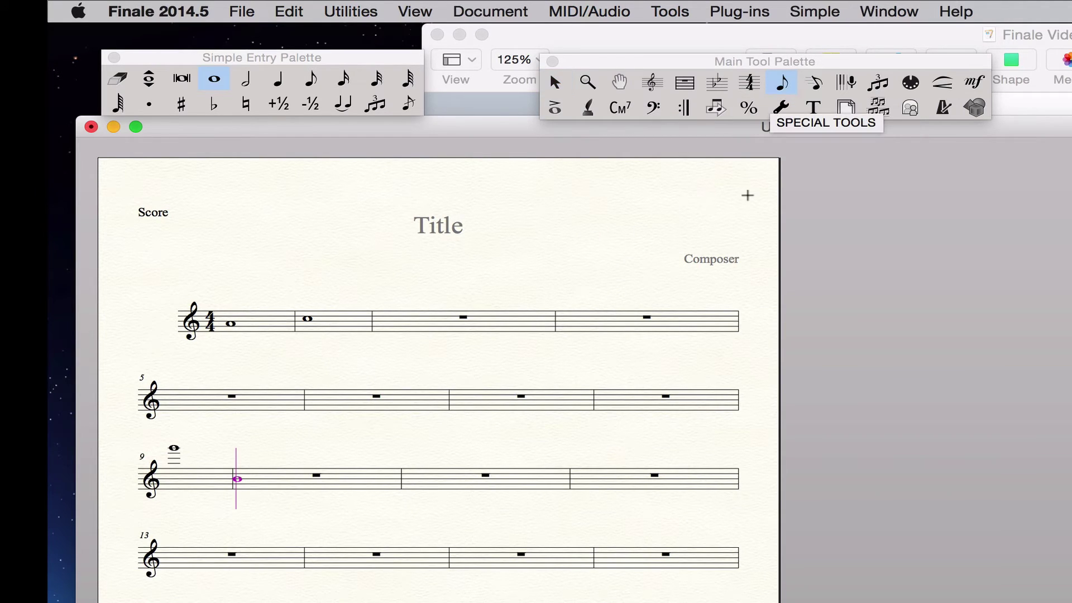
pyautogui.press('Escape')
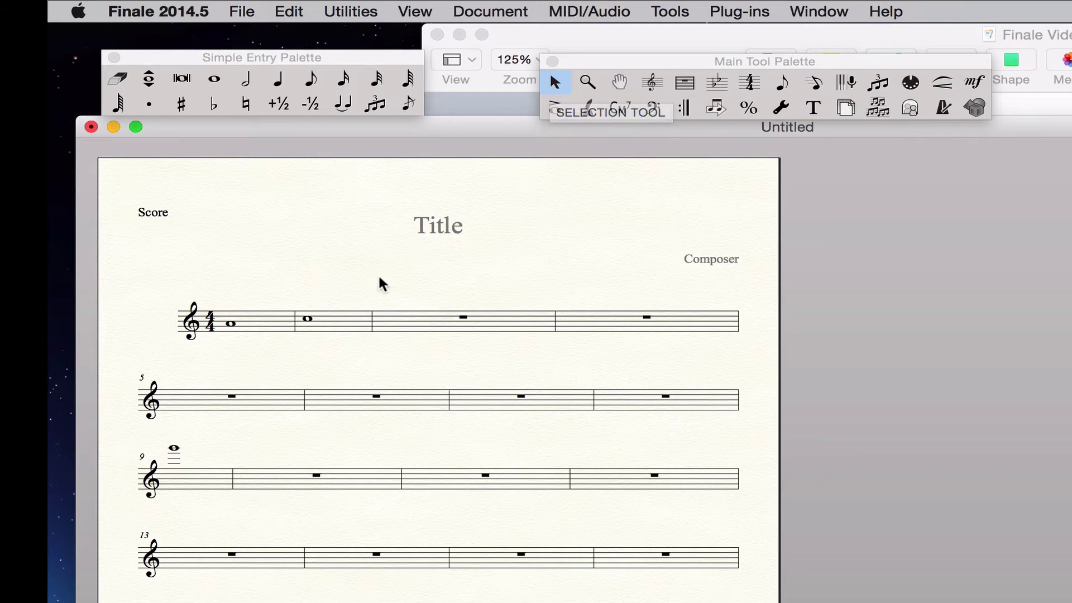
# - Select measure 2 and view its right-click measure actions list
pyautogui.click(347, 328)
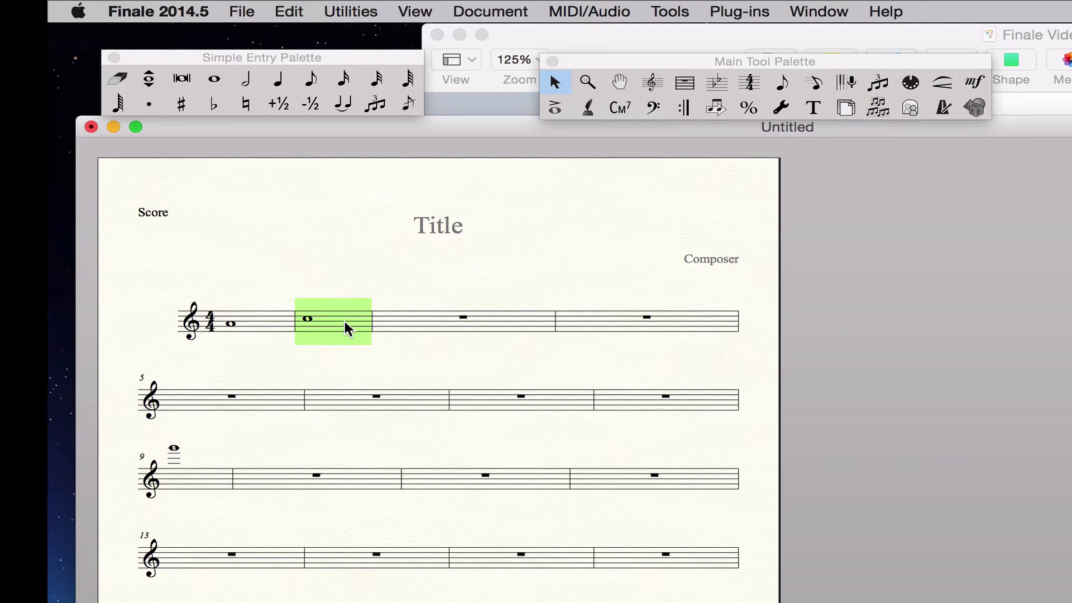
pyautogui.rightClick(348, 329)
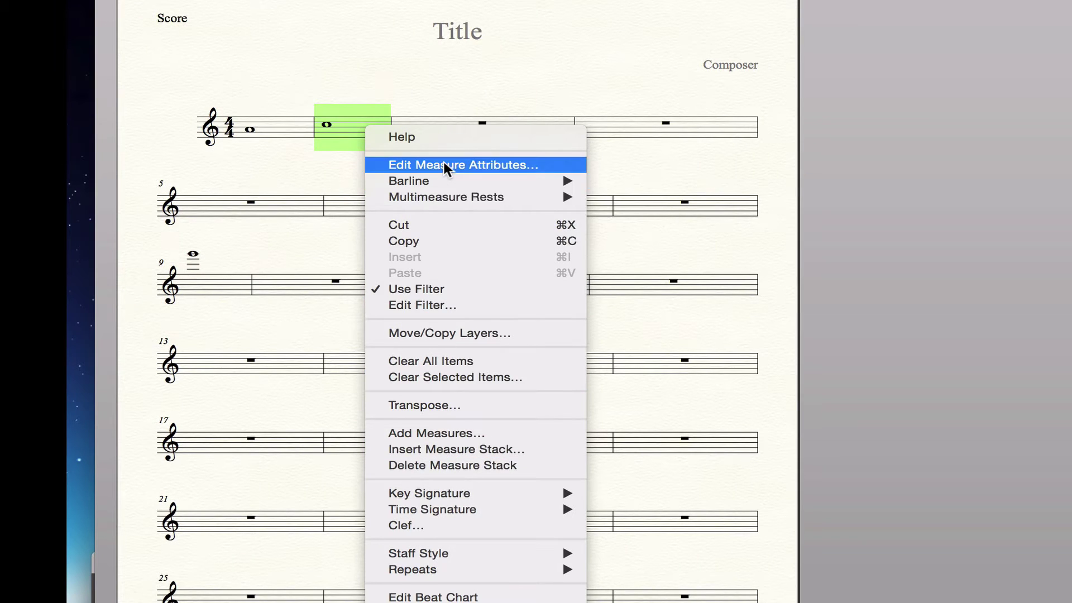
pyautogui.click(314, 147)
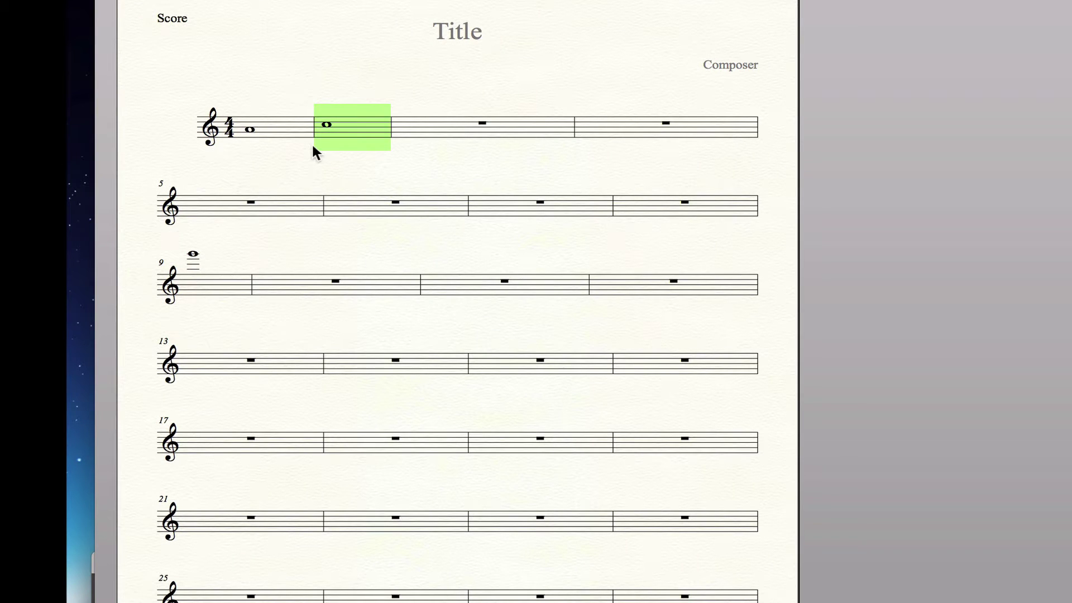
# - Select measures 1, 2 and 3, playing back from measure 2, then measure 1
pyautogui.click(293, 127)
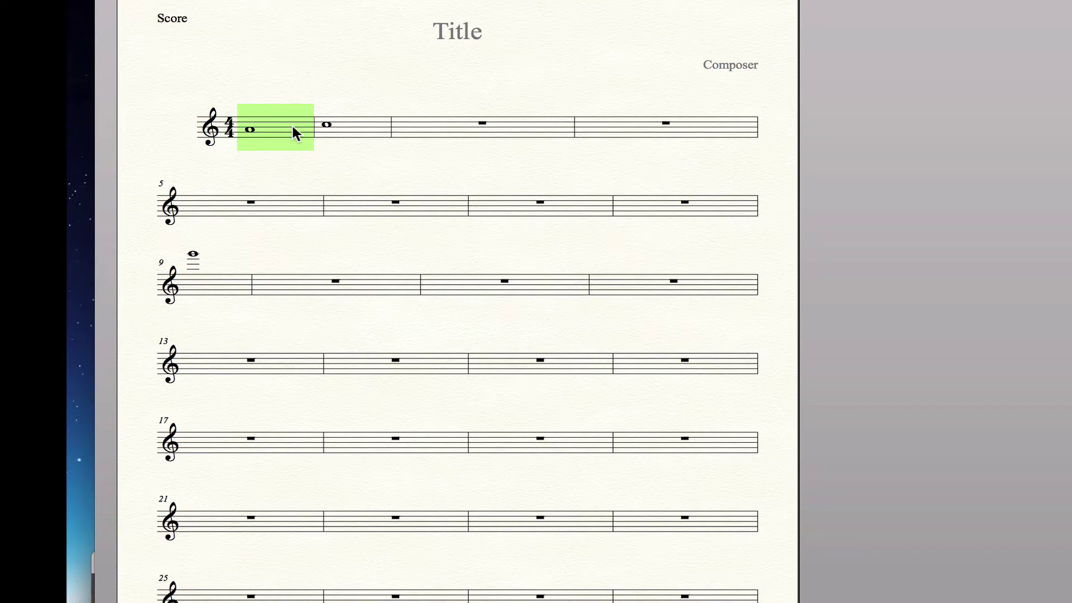
pyautogui.click(360, 122)
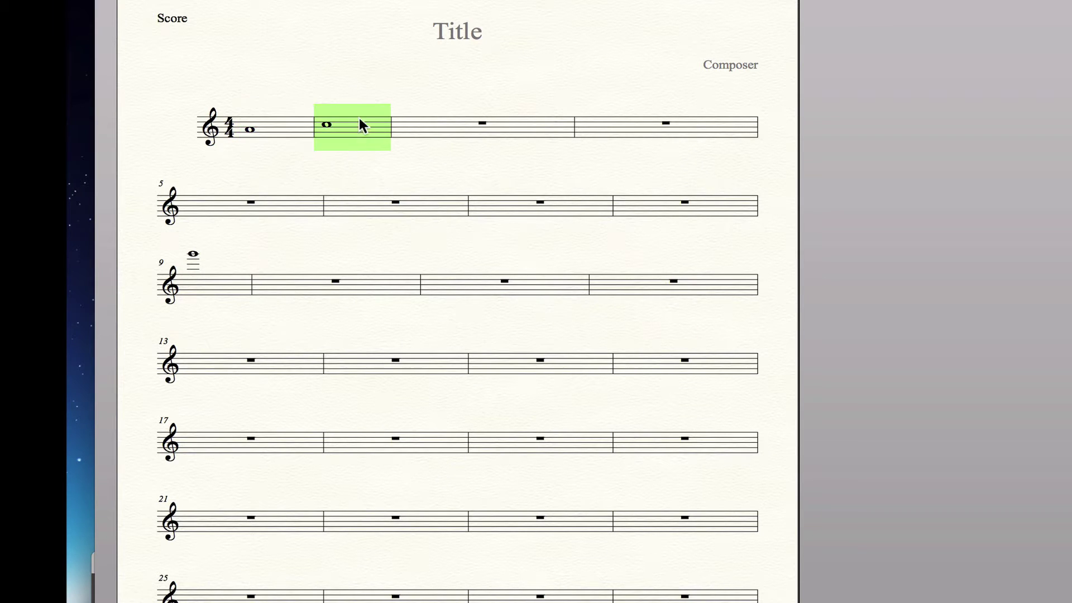
pyautogui.click(396, 131)
pyautogui.click(363, 128)
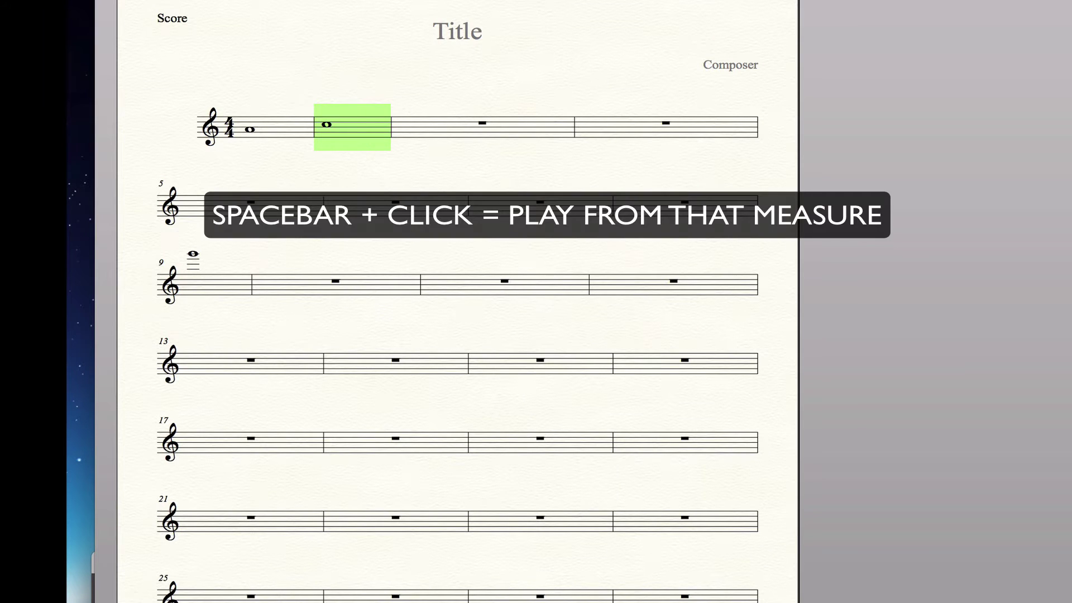
pyautogui.click(283, 131)
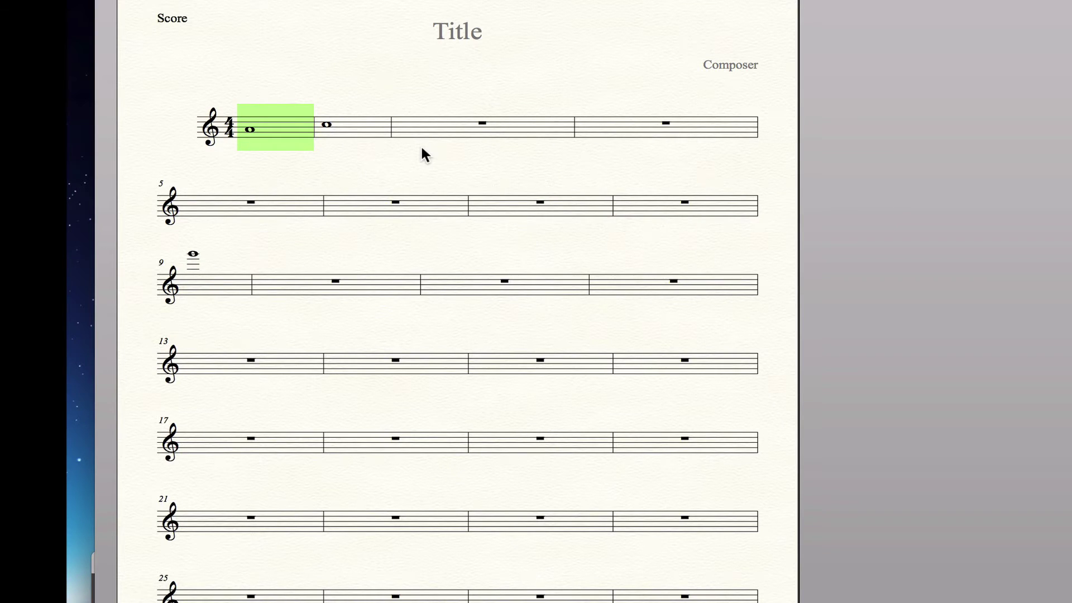
# - Turn the measure 1–2 whole notes into chords, select measure 1, and highlight the Expression tool line
pyautogui.press('super+z')
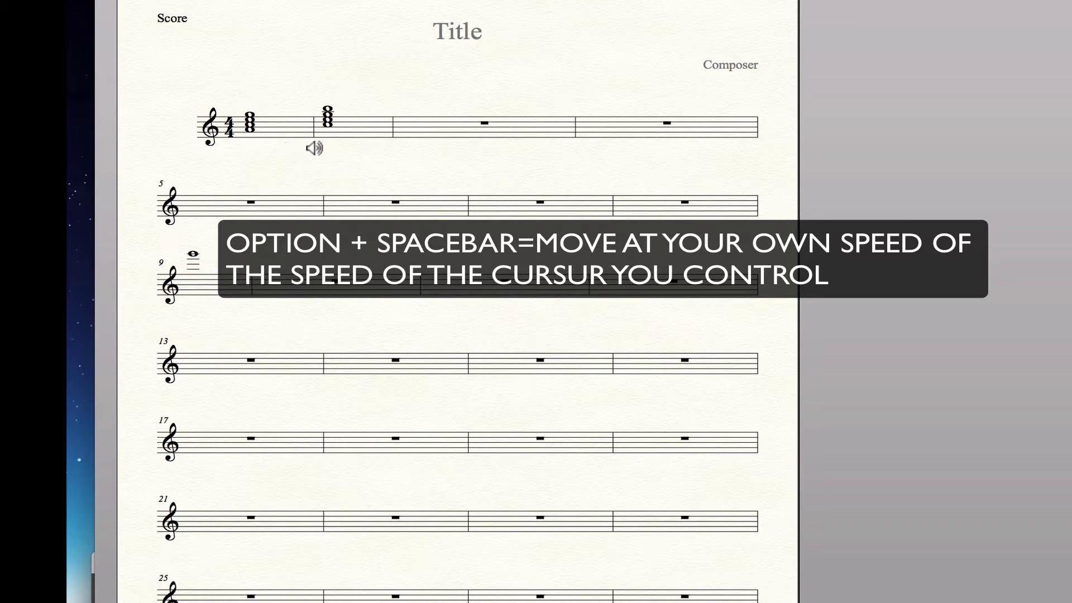
pyautogui.click(286, 129)
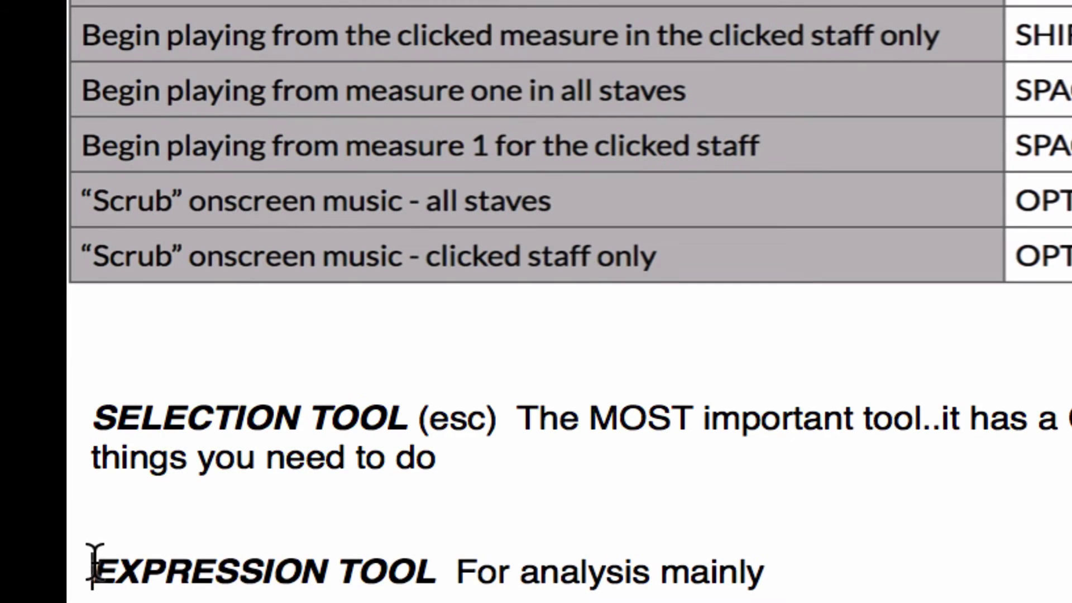
pyautogui.tripleClick(94, 564)
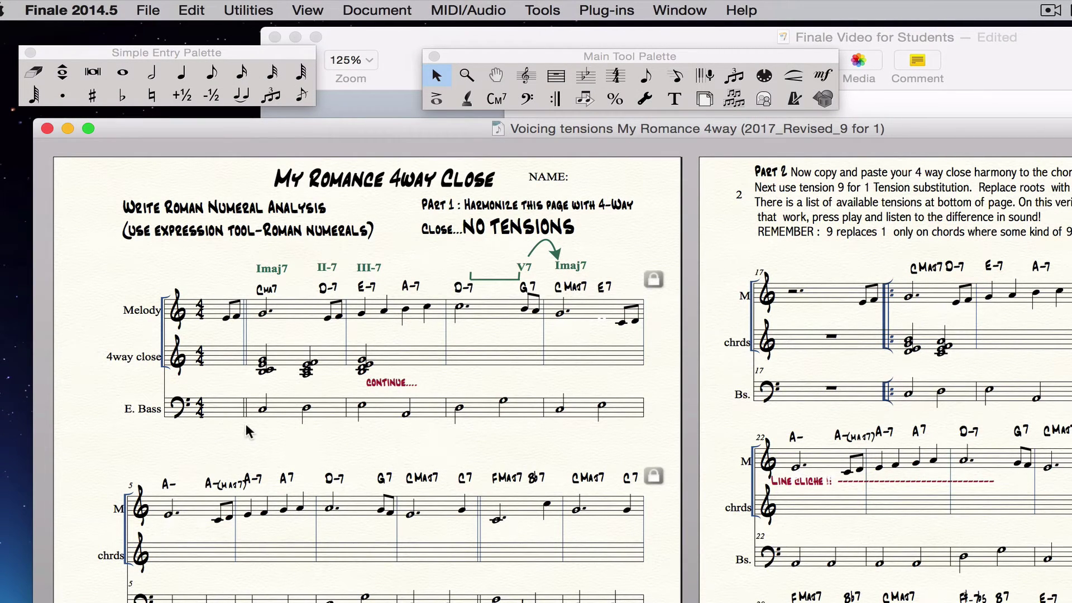
# - Select the Imaj7, II-7 and III-7 numerals, then open Expression Selection with the Expression tool
pyautogui.click(284, 276)
pyautogui.click(331, 267)
pyautogui.click(369, 267)
pyautogui.click(828, 76)
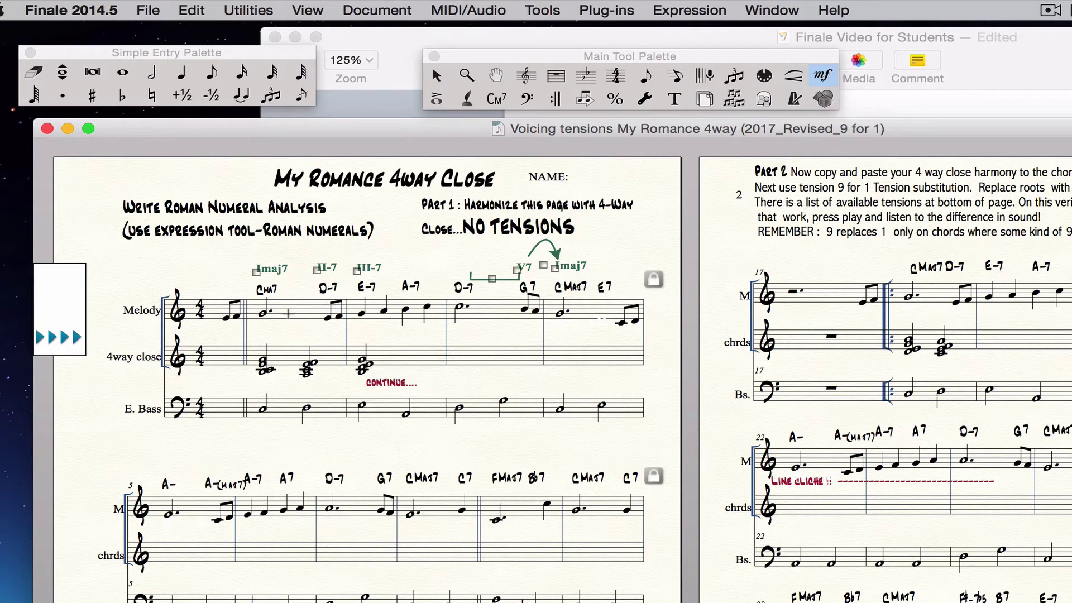
pyautogui.doubleClick(298, 311)
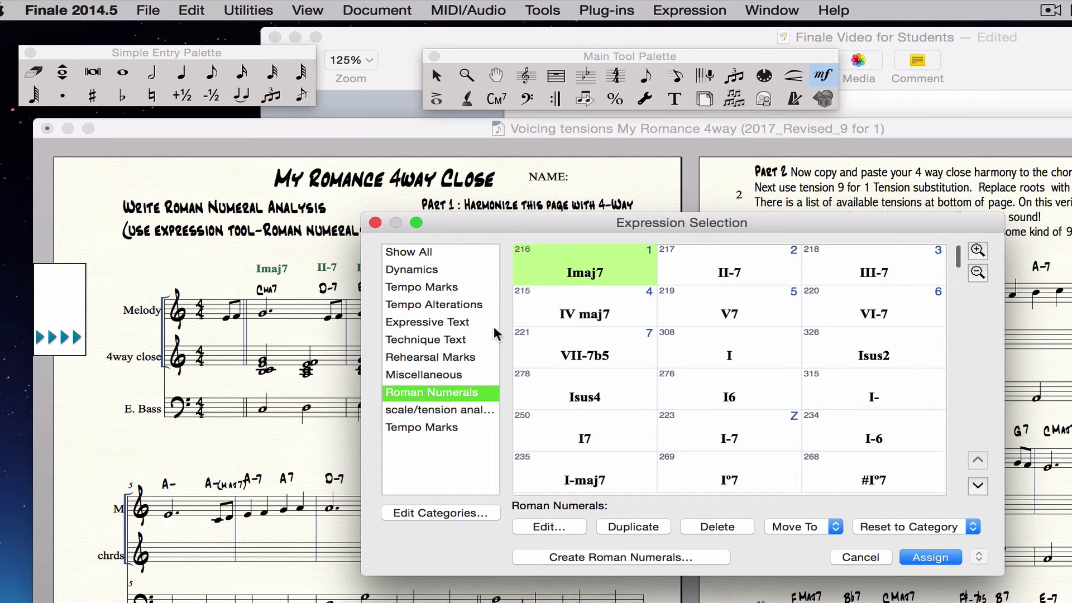
# - Browse the Dynamics, Tempo, Expressive Text, Technique, Rehearsal, Miscellaneous and Roman Numerals categories
pyautogui.click(421, 271)
pyautogui.click(428, 288)
pyautogui.click(431, 305)
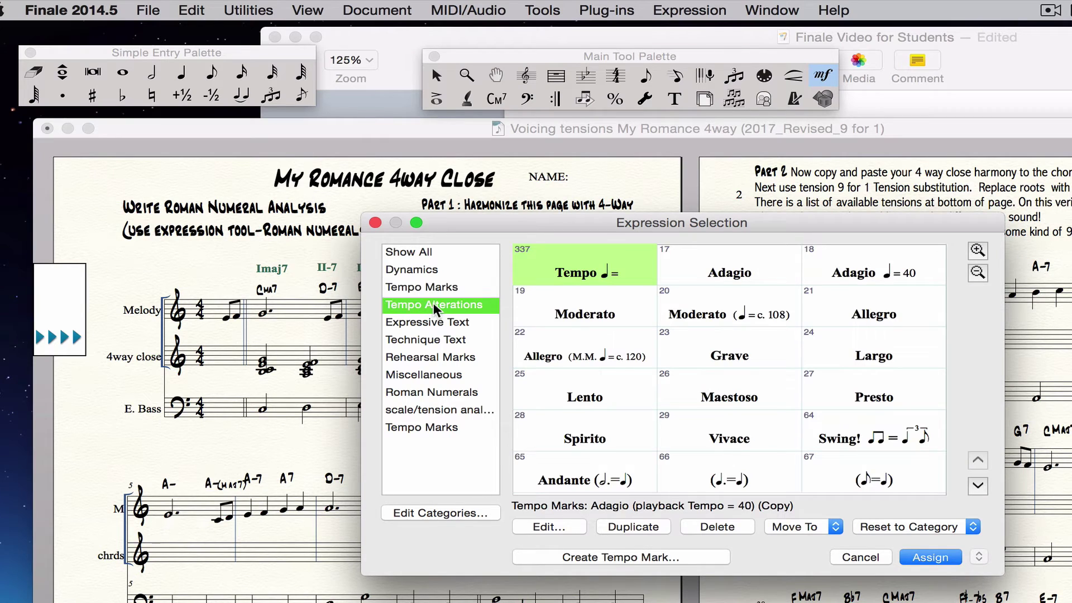
pyautogui.click(431, 322)
pyautogui.click(431, 339)
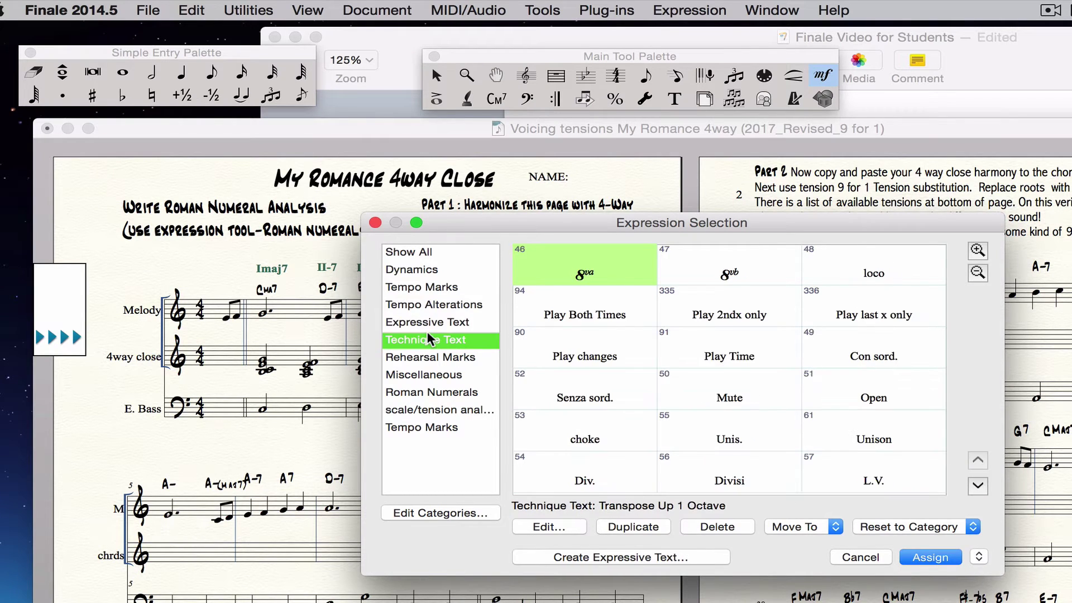
pyautogui.click(430, 357)
pyautogui.click(427, 375)
pyautogui.click(425, 392)
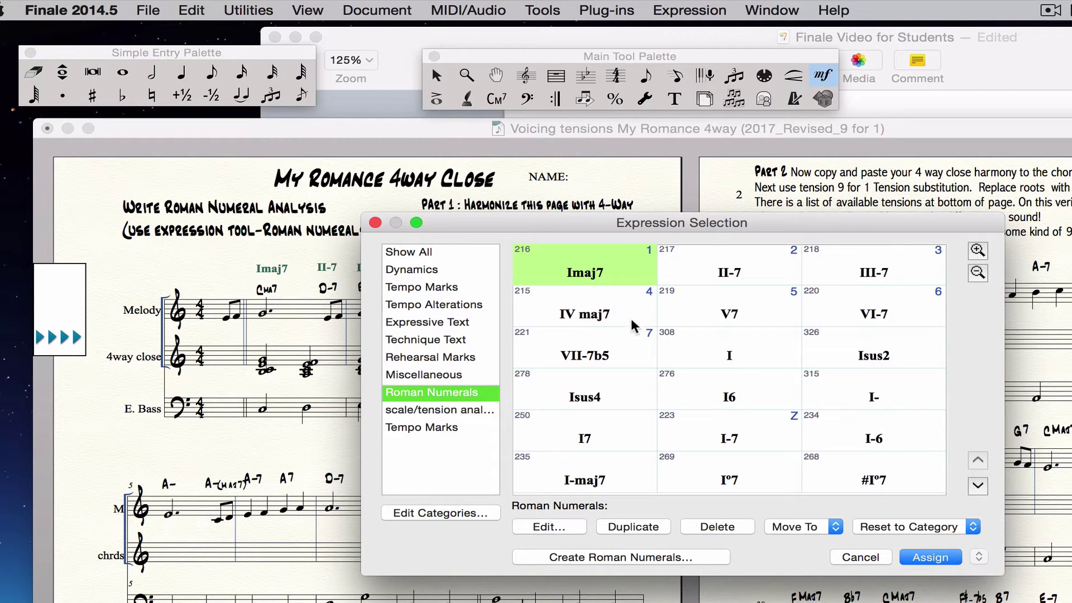
# - View the scale/tension analysis expressions, then return to the Roman Numerals category
pyautogui.scroll(-5, 692, 416)
pyautogui.scroll(-10, 693, 416)
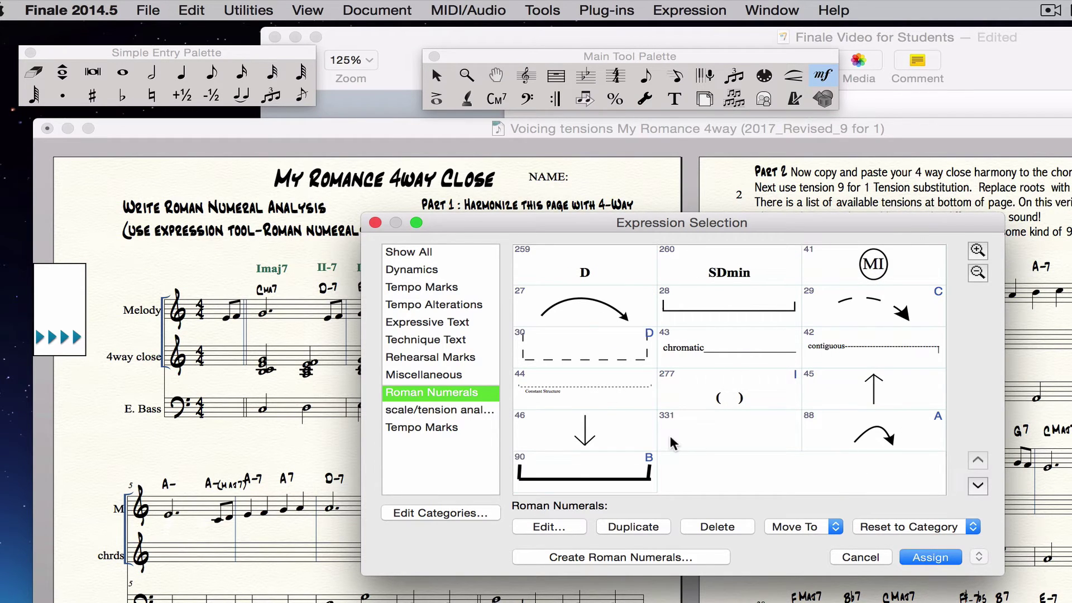
pyautogui.press('Down')
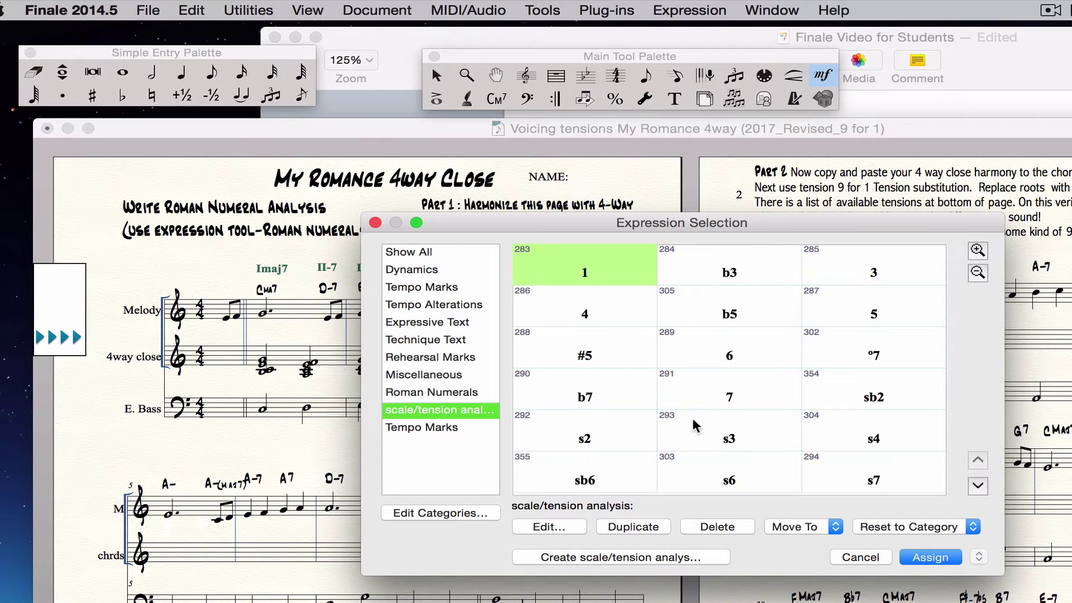
pyautogui.click(456, 395)
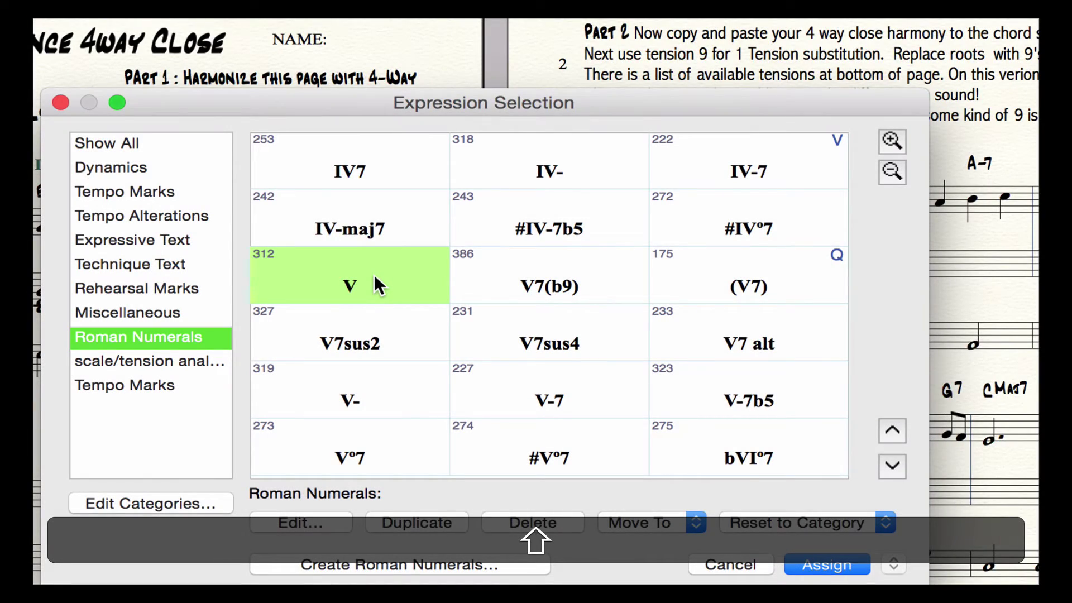
# - Give the V Roman numeral metatool shortcut 5 and close Expression Selection
pyautogui.hotkey('shift', '5')
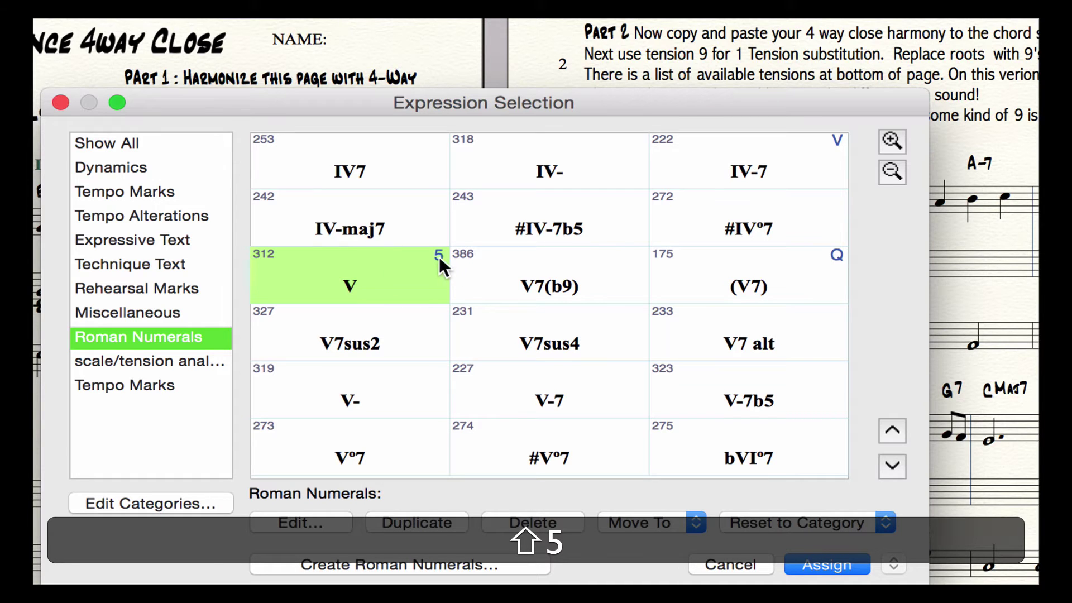
pyautogui.press('shift')
pyautogui.click(729, 562)
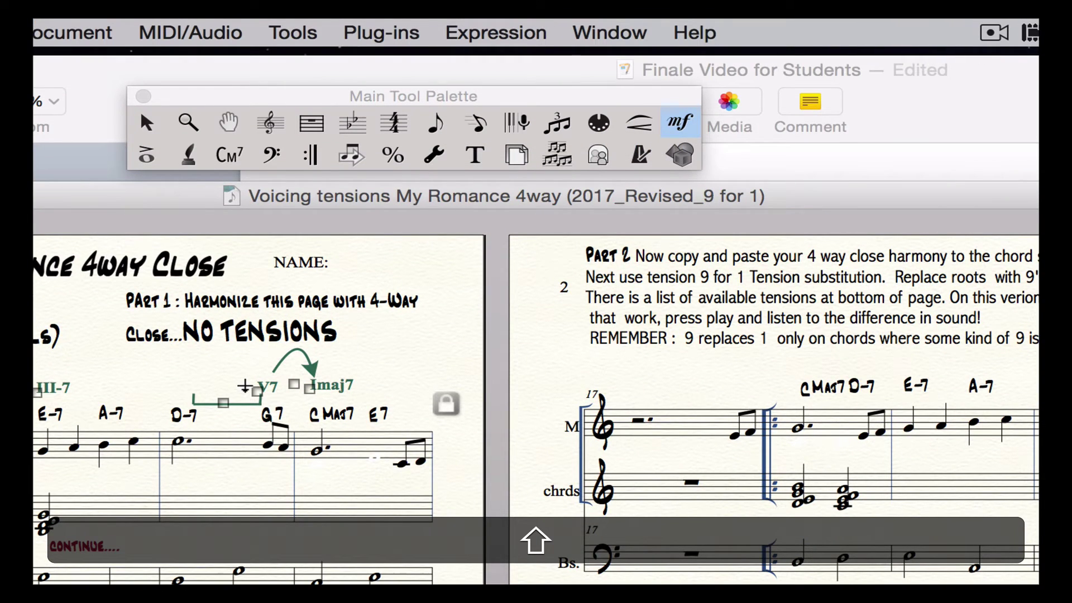
# - Place II-7, V7 and Imaj7 above the D-7, G7 and CMaj7 chords
pyautogui.hotkey('shift', '5')
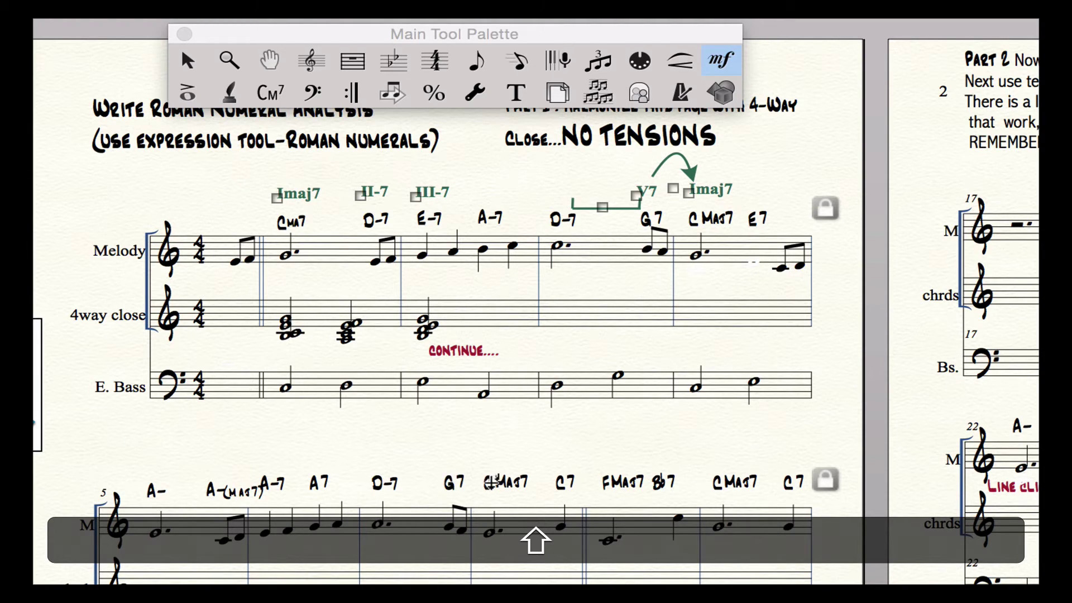
pyautogui.hotkey('shift', '2')
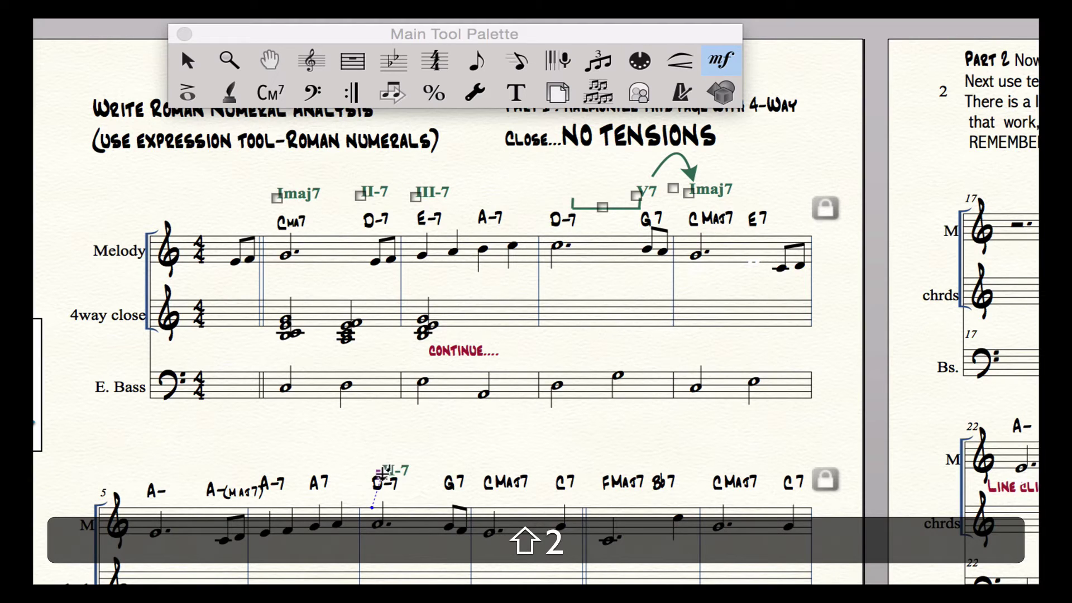
pyautogui.click(382, 474)
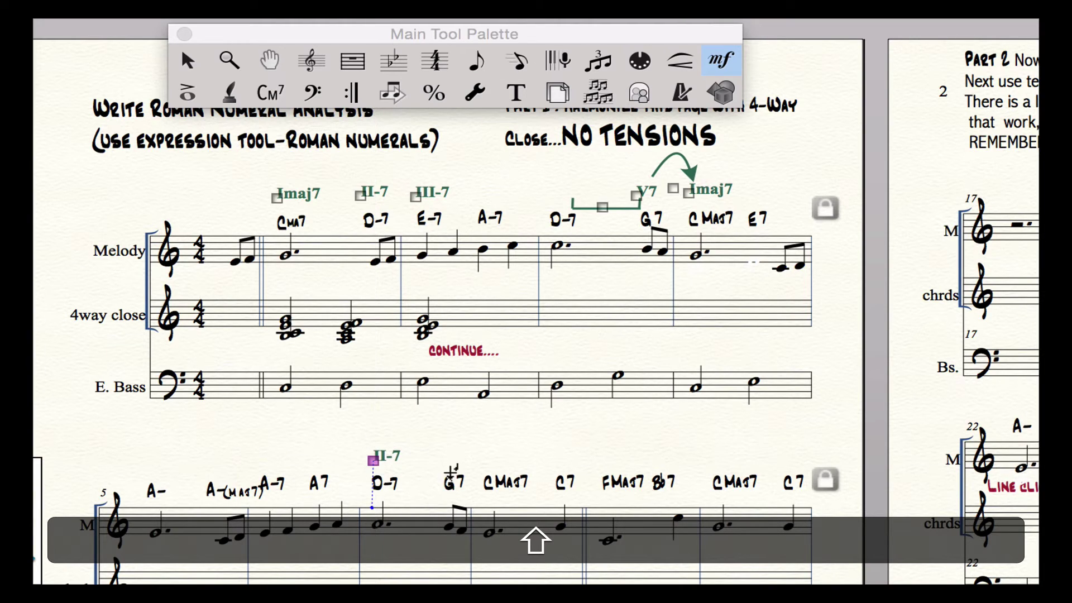
pyautogui.hotkey('shift', '5')
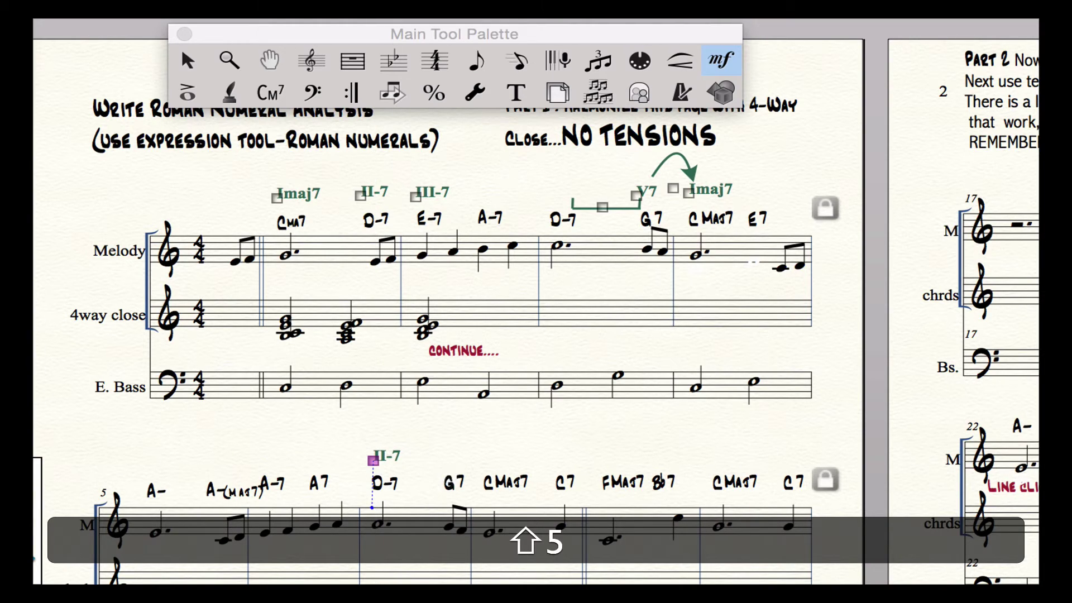
pyautogui.click(450, 480)
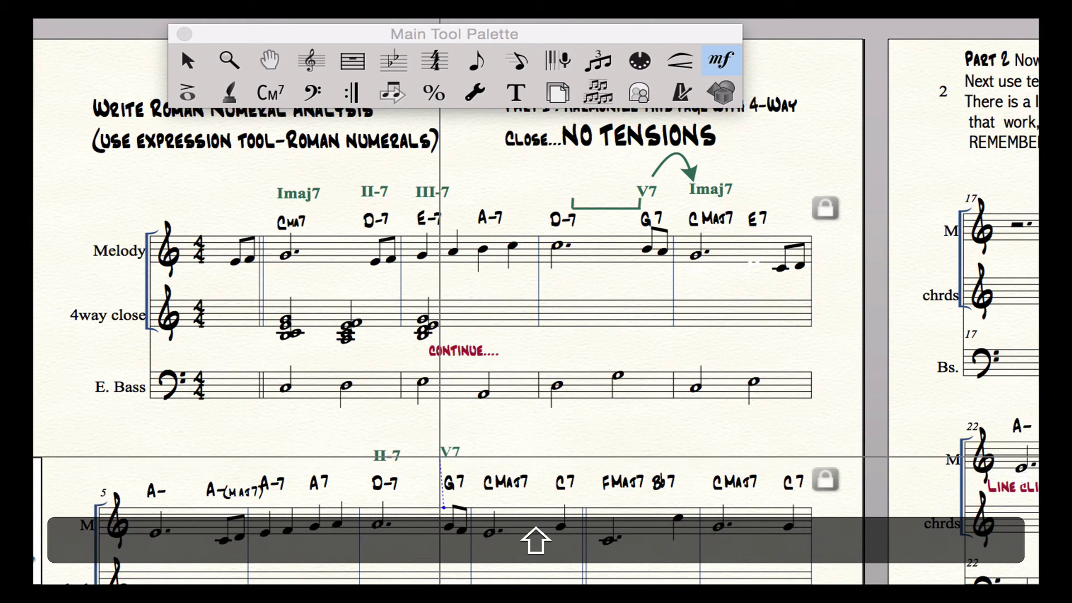
pyautogui.hotkey('shift', '1')
pyautogui.click(494, 470)
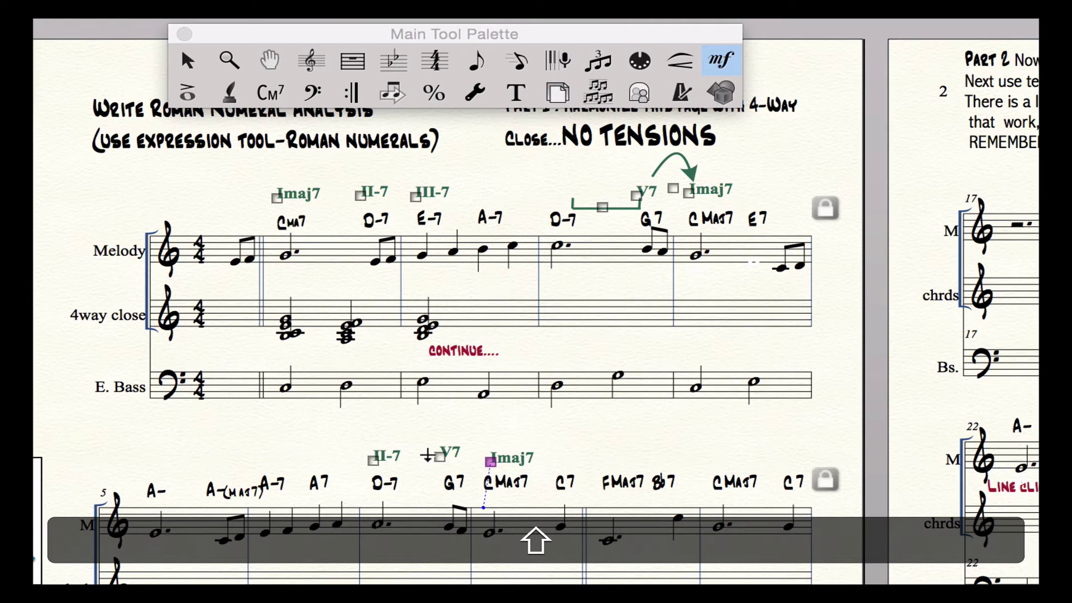
# - Add a curved resolution arrow from V7 to Imaj7 and a bracket under II-7 and V7
pyautogui.hotkey('shift', 'a')
pyautogui.click(447, 304)
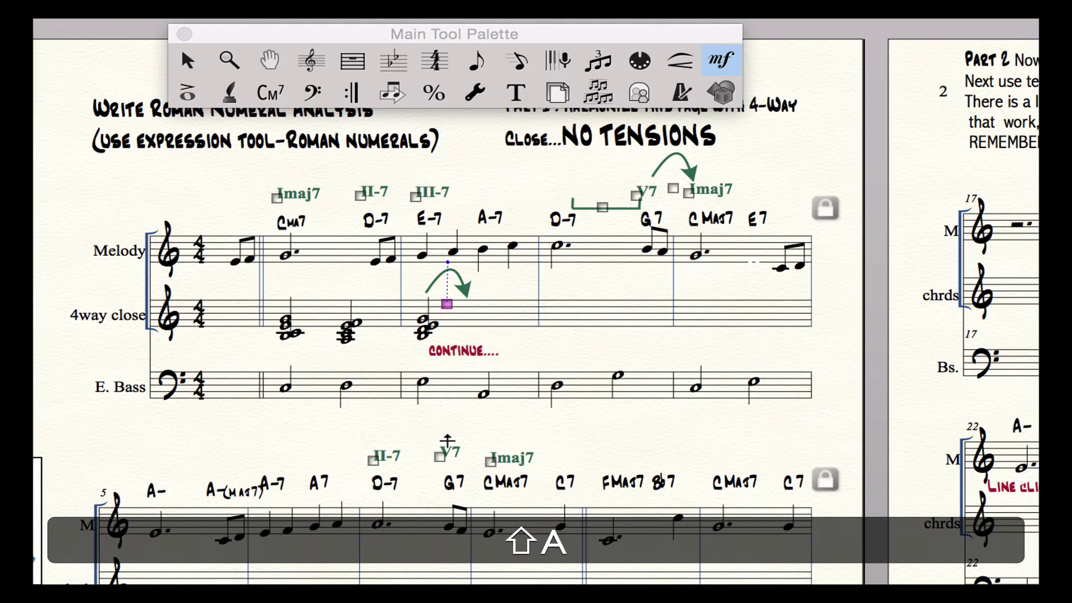
pyautogui.moveTo(452, 310); pyautogui.dragTo(477, 450)
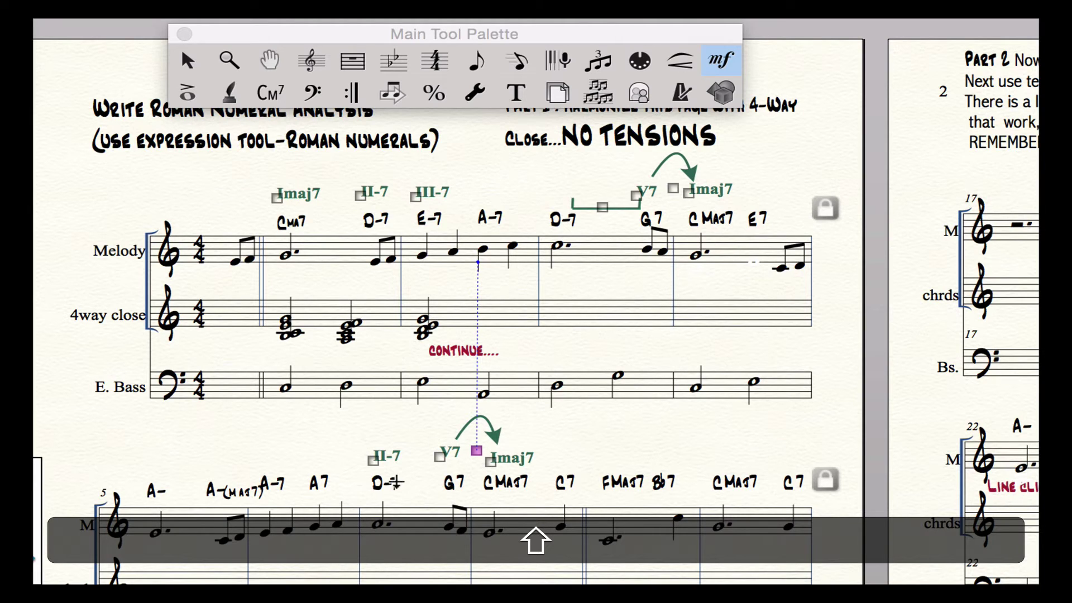
pyautogui.hotkey('shift', 'b')
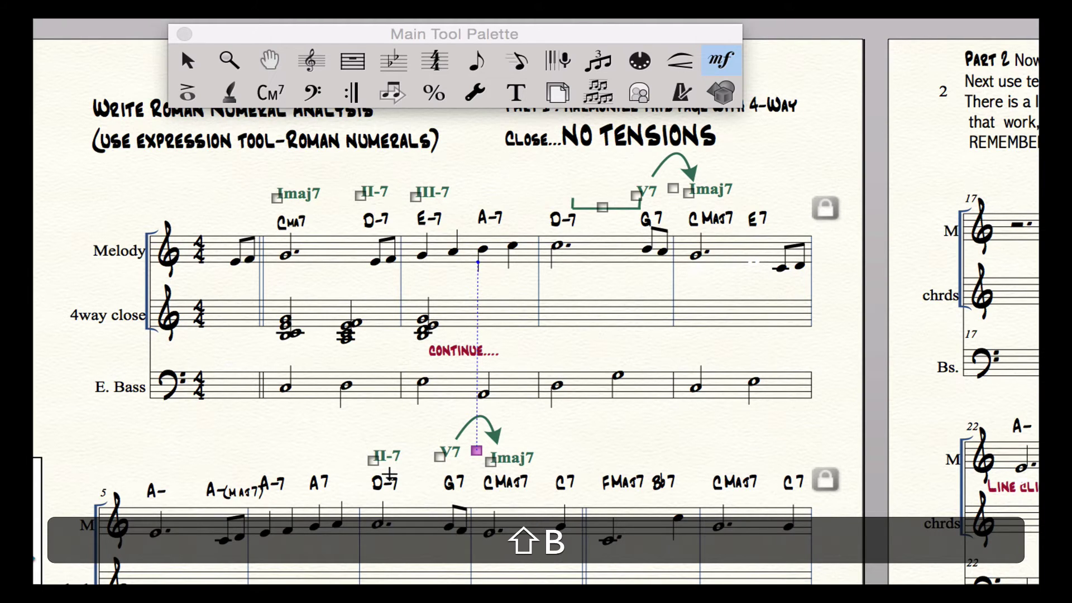
pyautogui.click(411, 474)
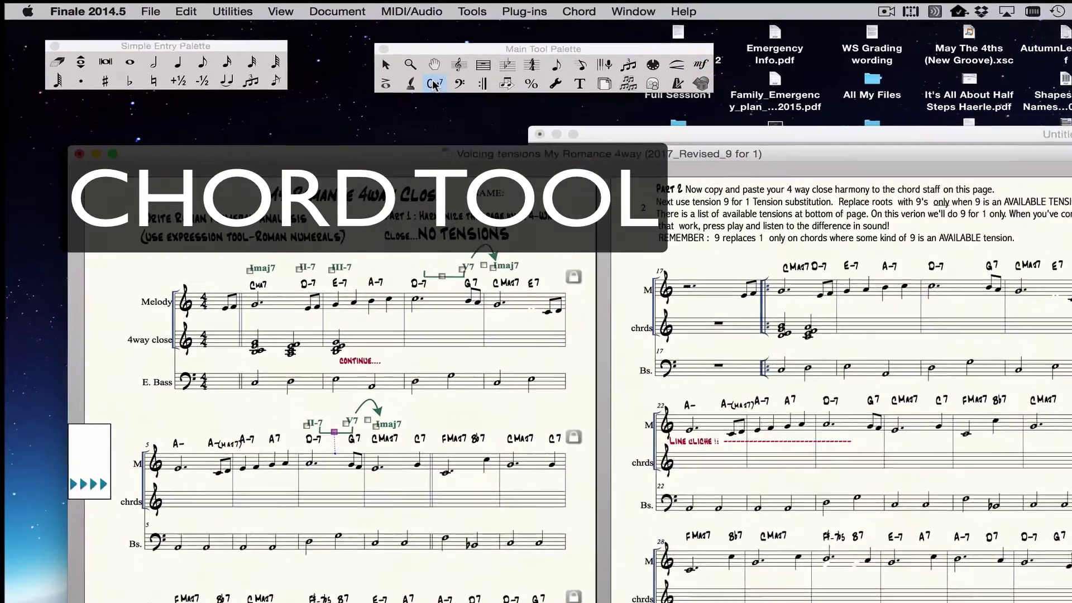
# - With the Chord tool on manual input, type D-7 over the note before G7
pyautogui.click(340, 77)
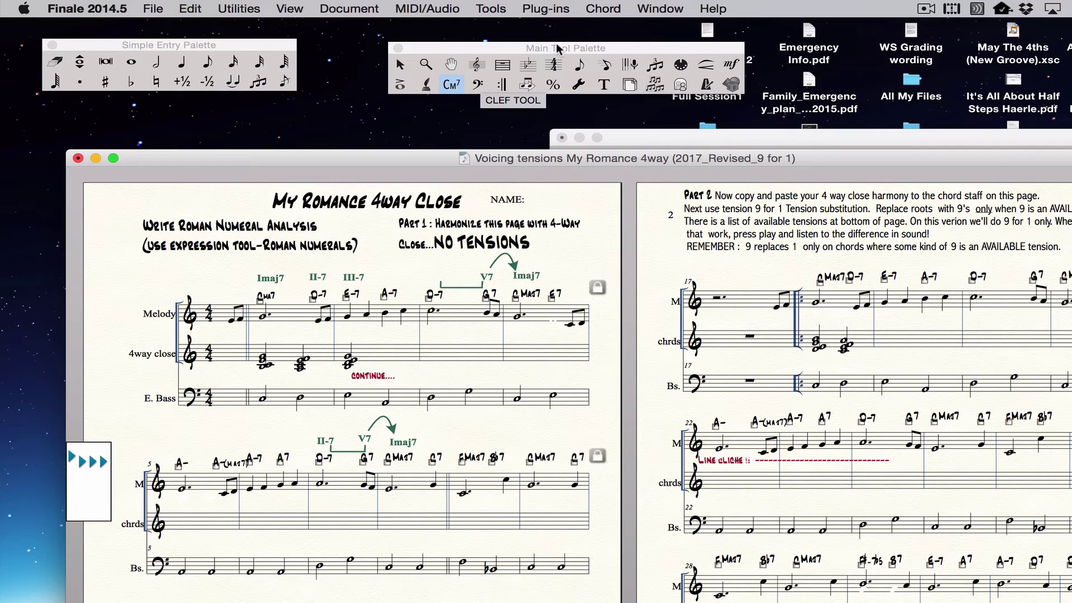
pyautogui.click(608, 8)
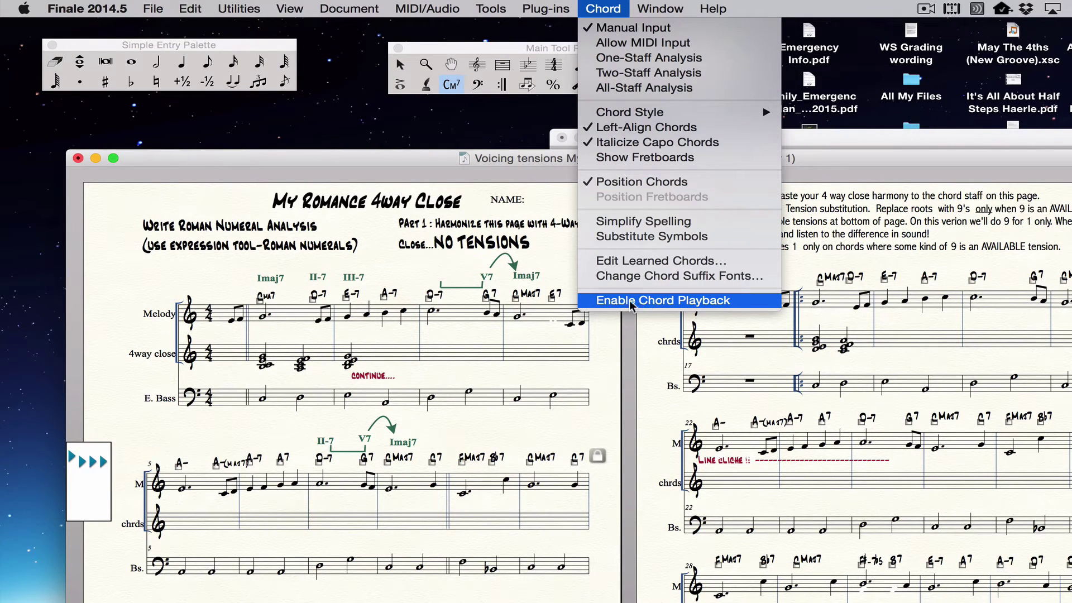
pyautogui.click(540, 397)
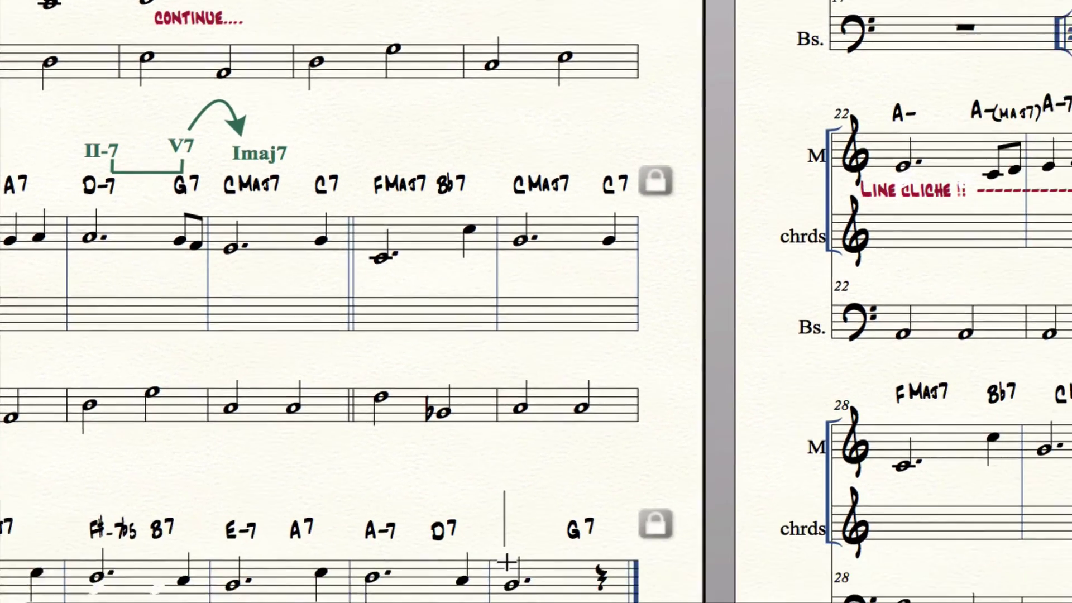
pyautogui.press('shift')
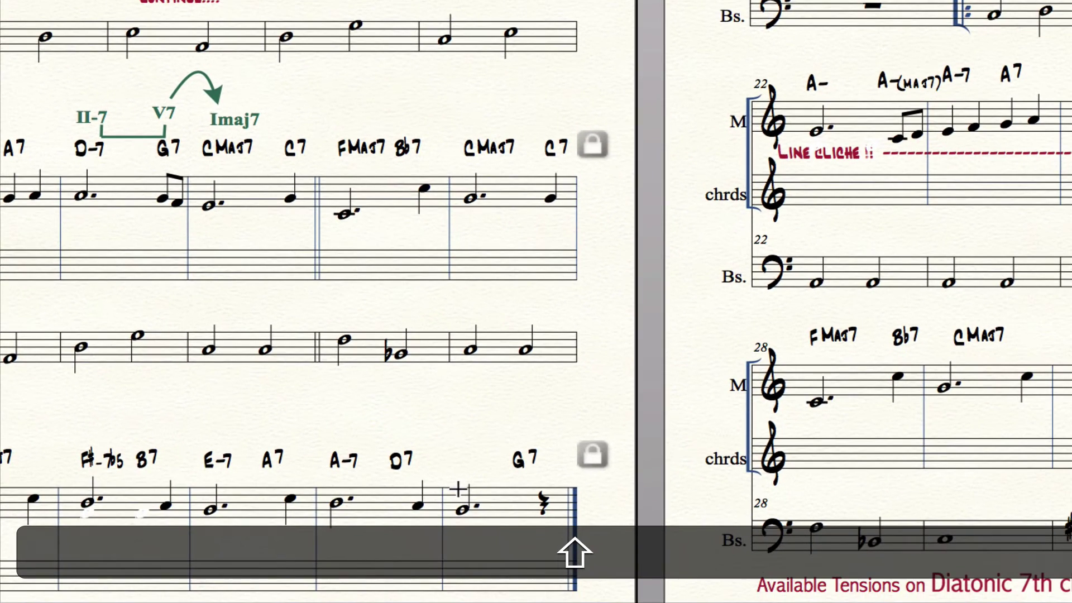
pyautogui.write('D')
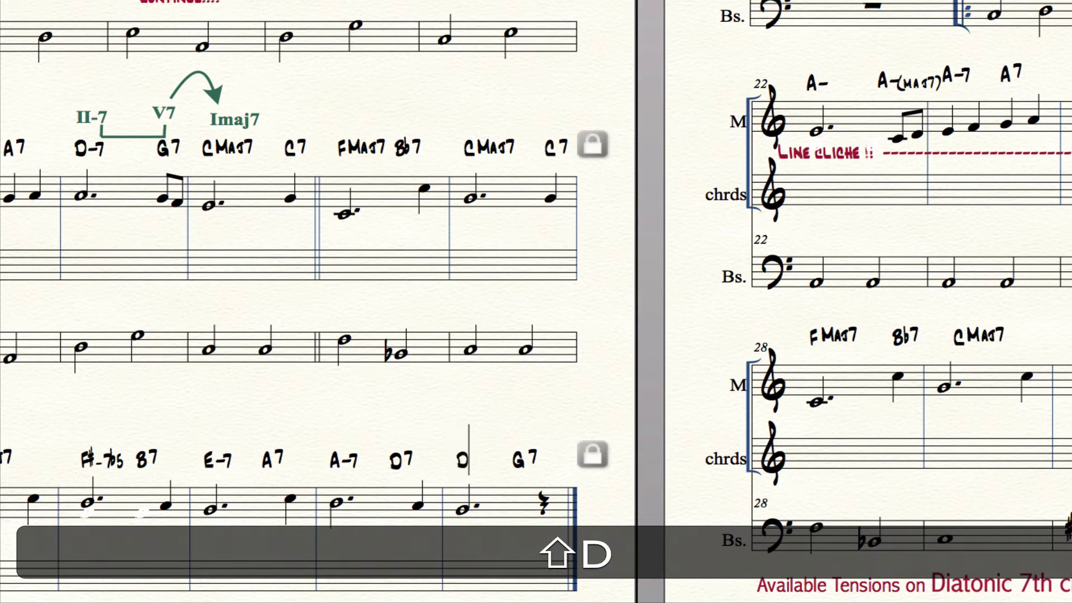
pyautogui.write('-7')
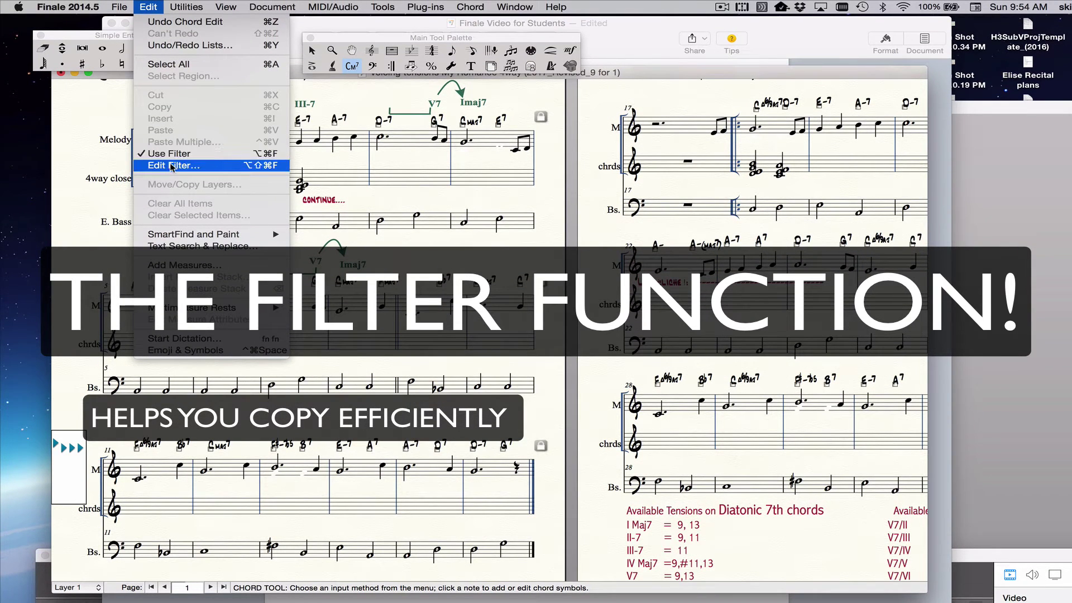
# - Set the Edit Filter to copy only Chords & Fretboards, excluding notes and rests
pyautogui.click(171, 166)
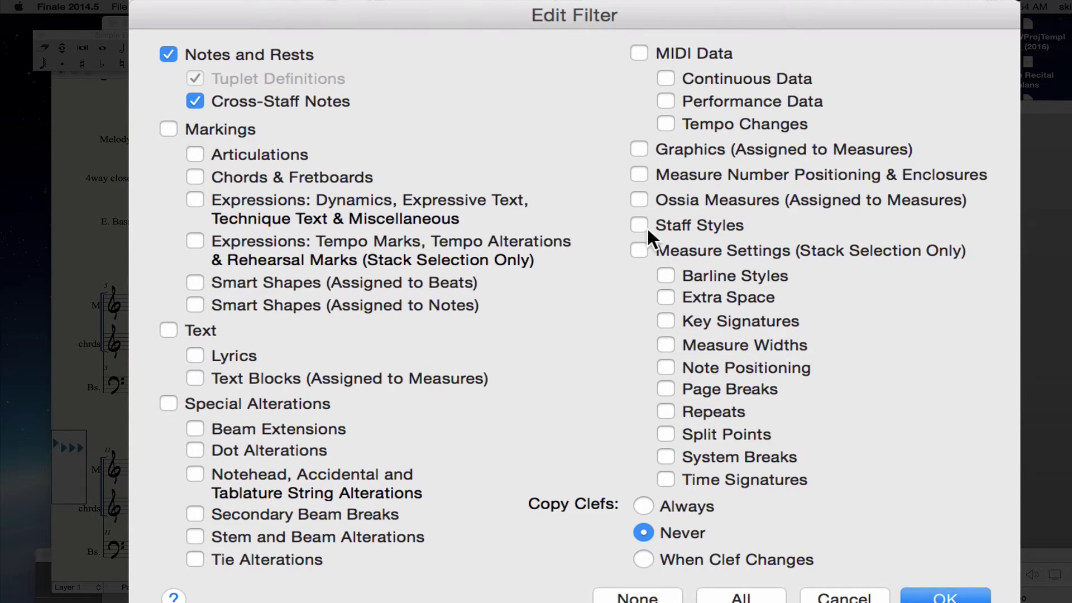
pyautogui.click(199, 171)
pyautogui.click(161, 51)
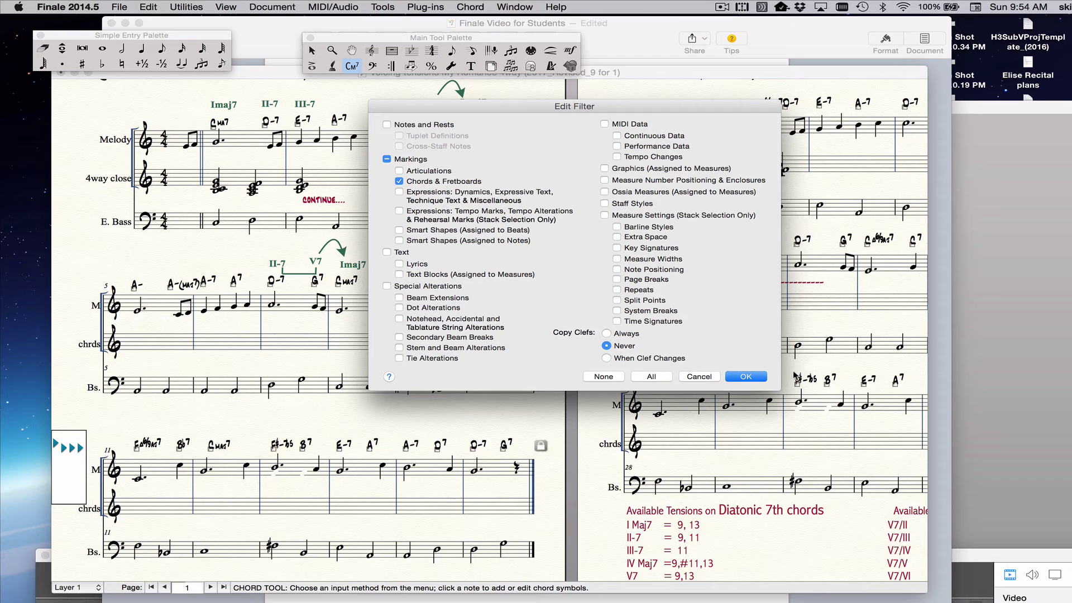
pyautogui.click(945, 597)
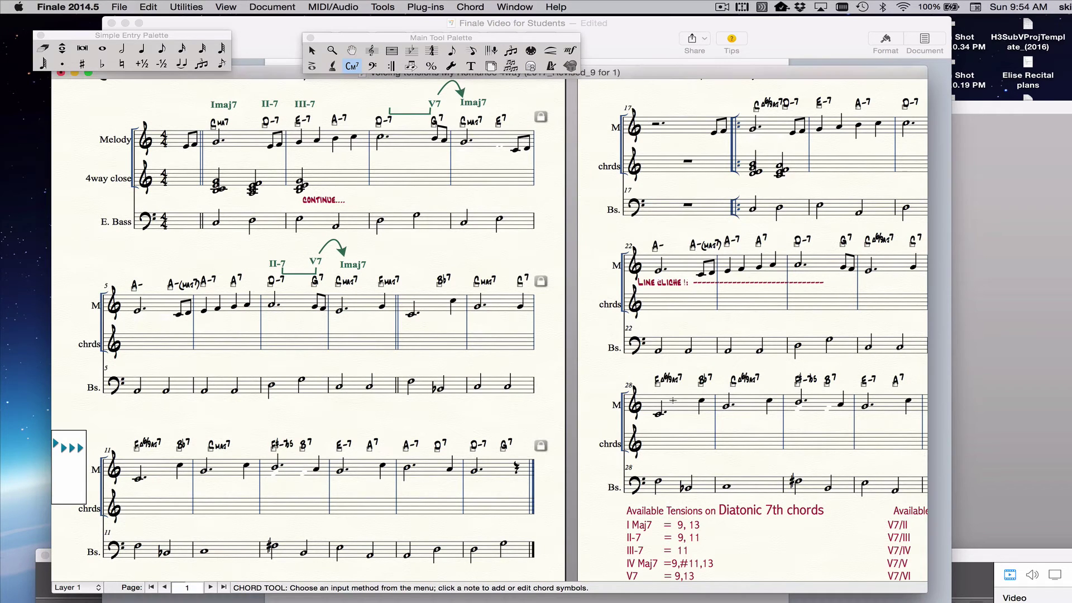
# - Copy melody measures 2–16 and paste their chord symbols starting at measure 18
pyautogui.press('Escape')
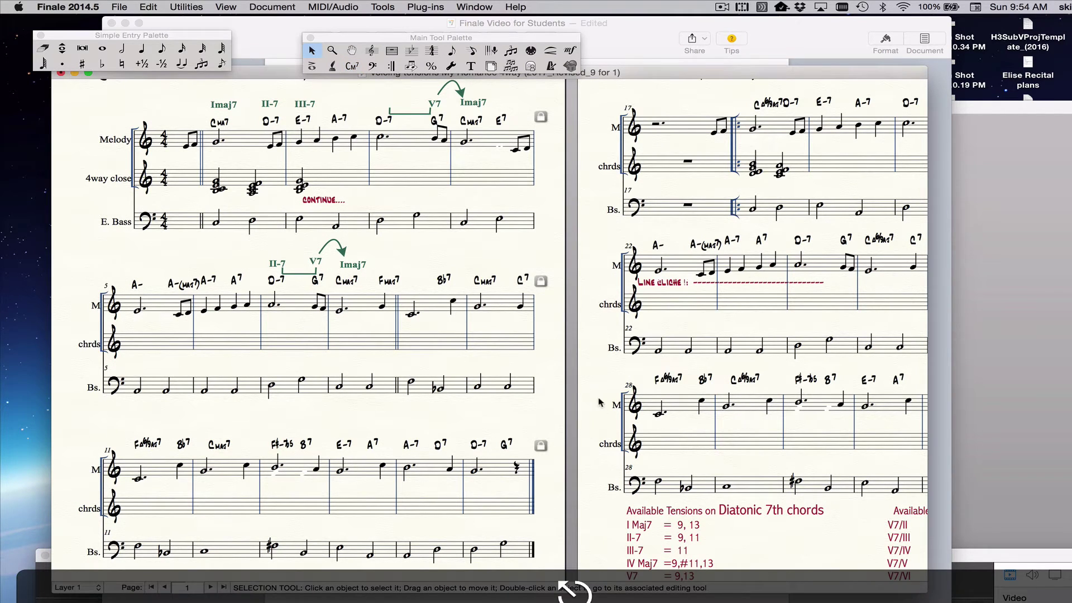
pyautogui.click(275, 137)
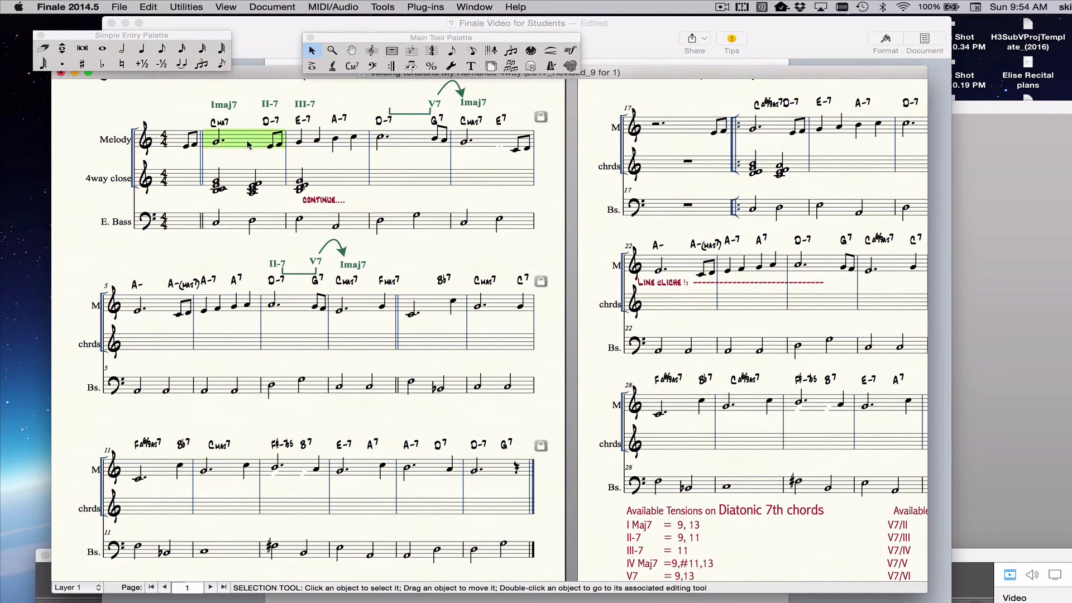
pyautogui.keyDown('shift'); pyautogui.click(504, 472); pyautogui.keyUp('shift')
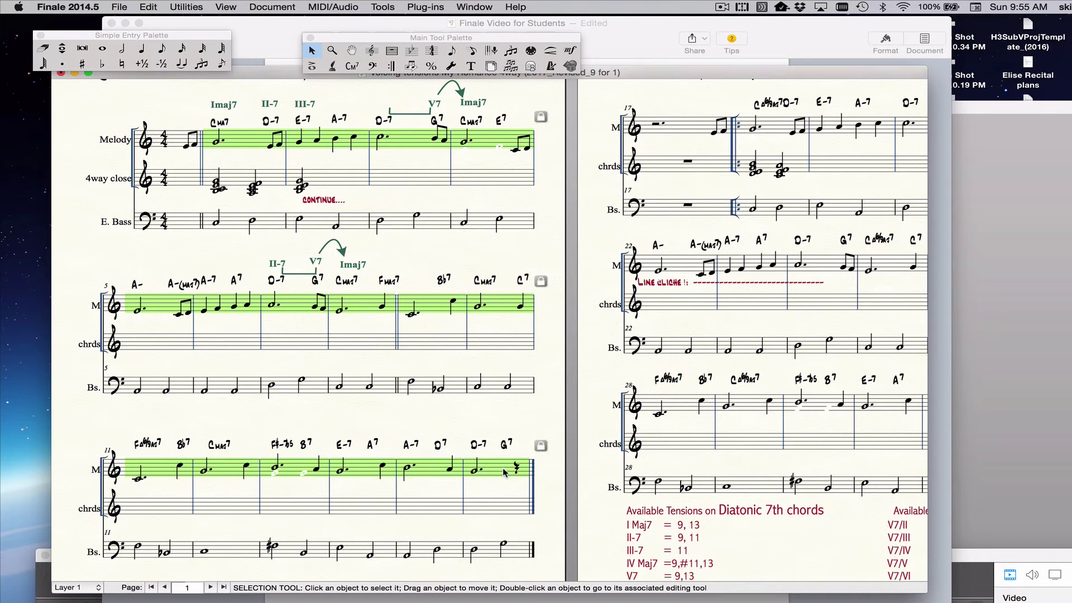
pyautogui.click(155, 8)
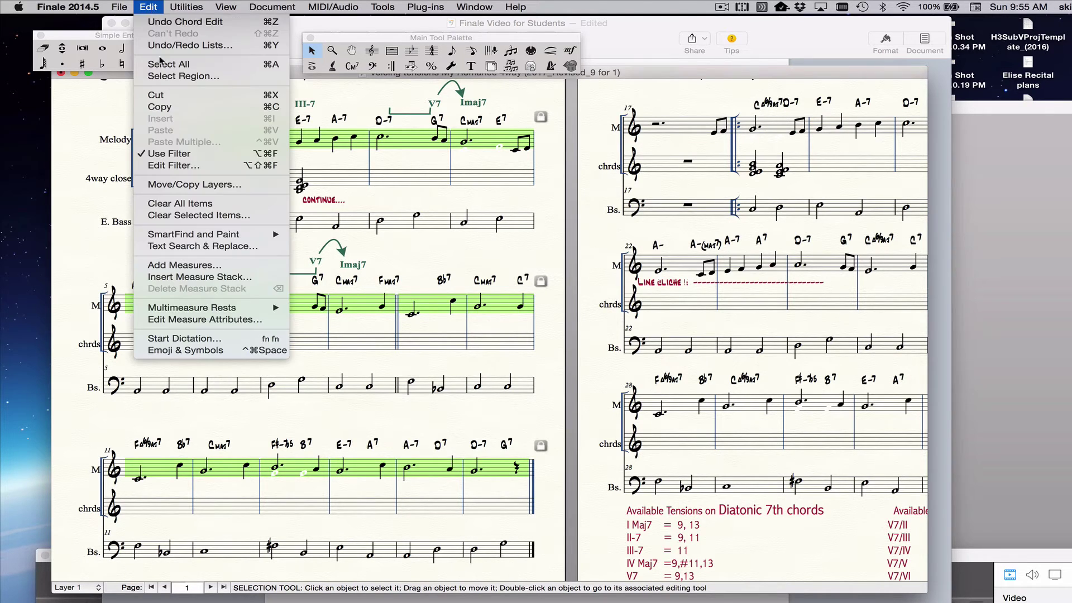
pyautogui.click(362, 243)
pyautogui.press('super+c')
pyautogui.hscroll(4, 577, 240)
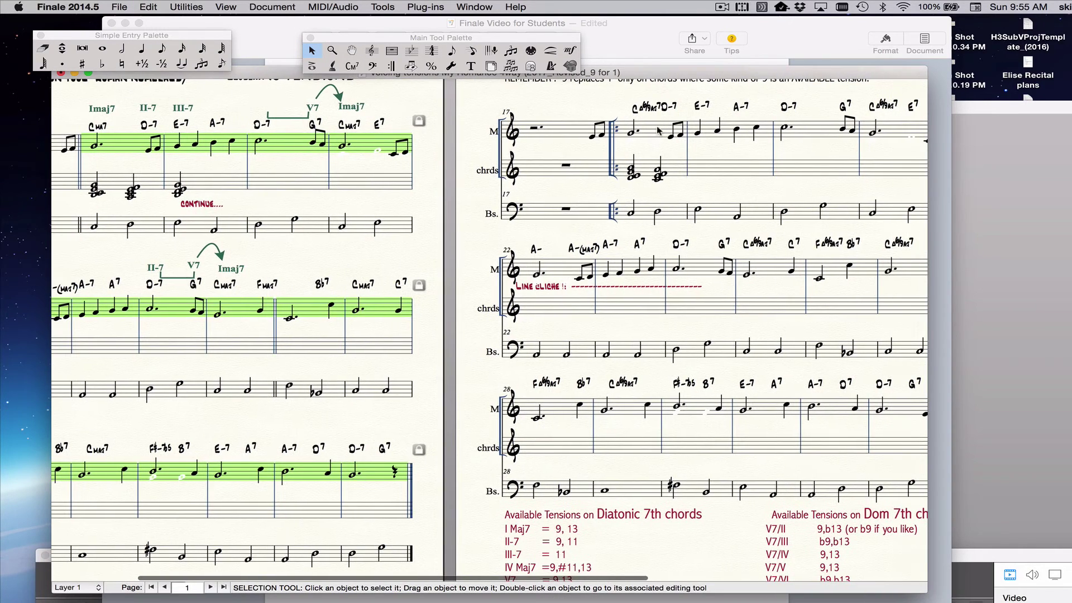
pyautogui.click(658, 131)
pyautogui.press('super+v')
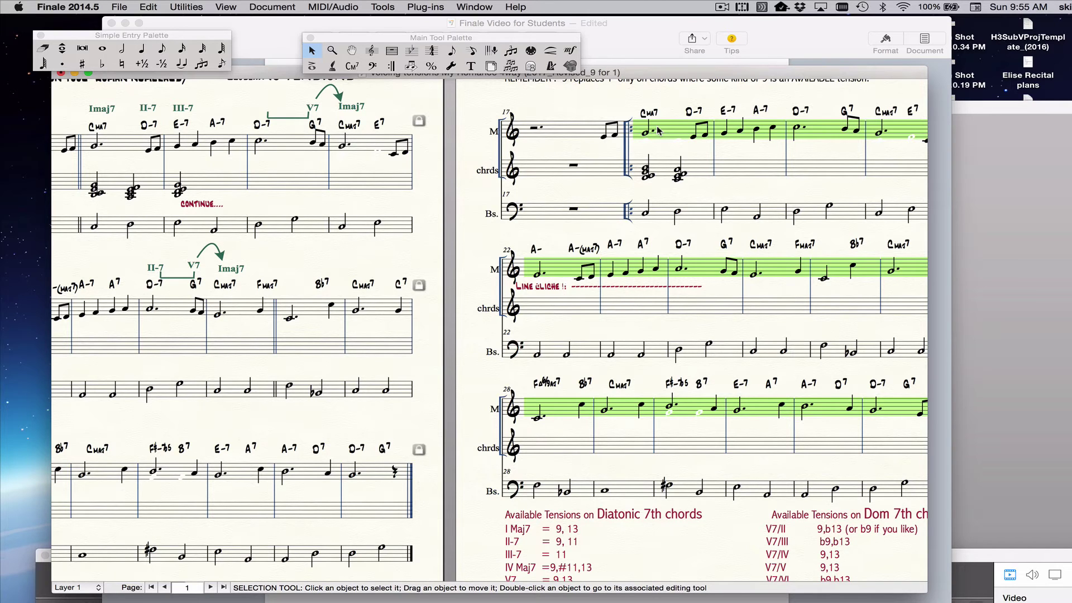
# - Select the two voiced-chord measures and set the Edit Filter to Notes and Rests only
pyautogui.press('super+alt+p')
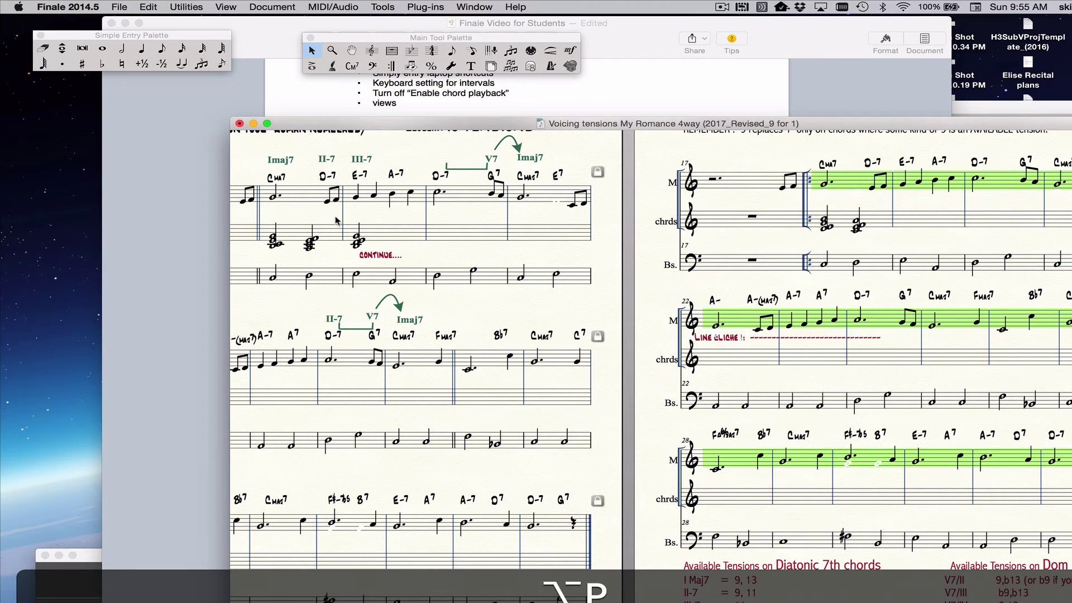
pyautogui.click(304, 233)
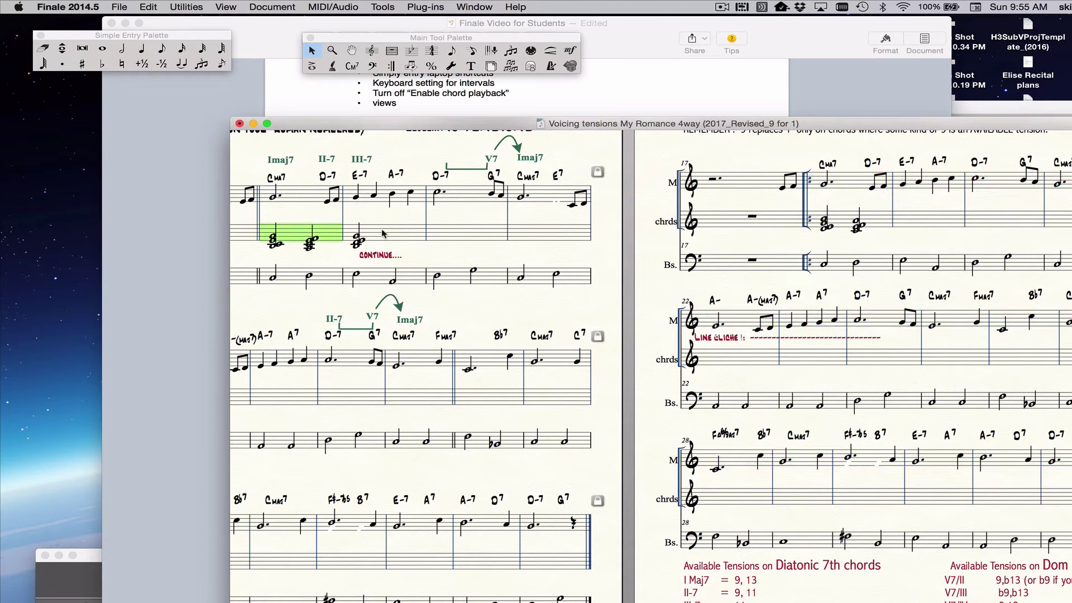
pyautogui.keyDown('shift'); pyautogui.click(383, 236); pyautogui.keyUp('shift')
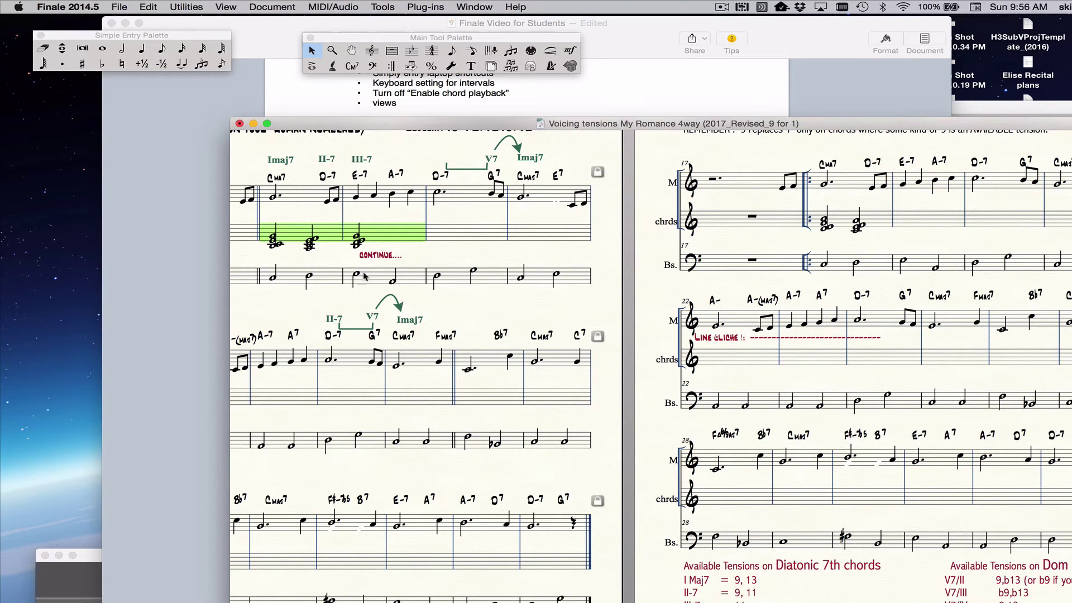
pyautogui.click(148, 7)
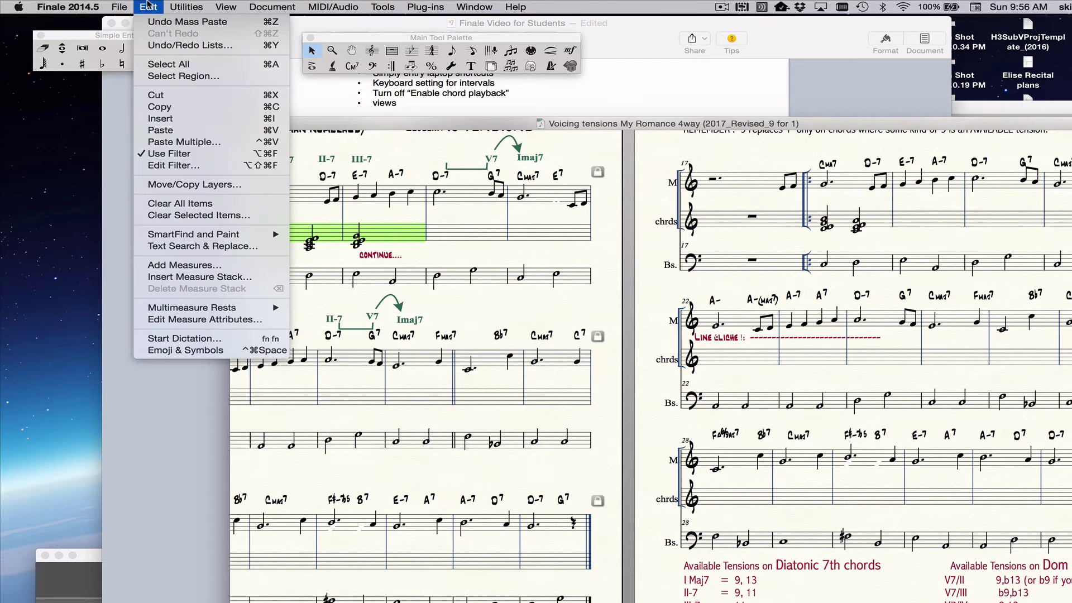
pyautogui.click(194, 165)
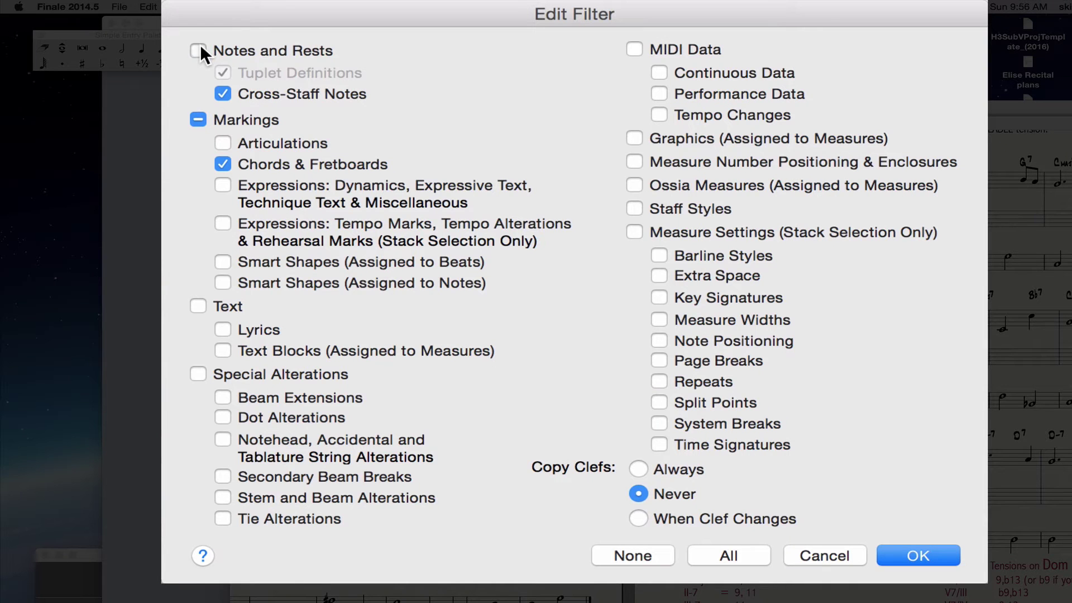
pyautogui.click(199, 51)
pyautogui.click(223, 163)
pyautogui.click(909, 557)
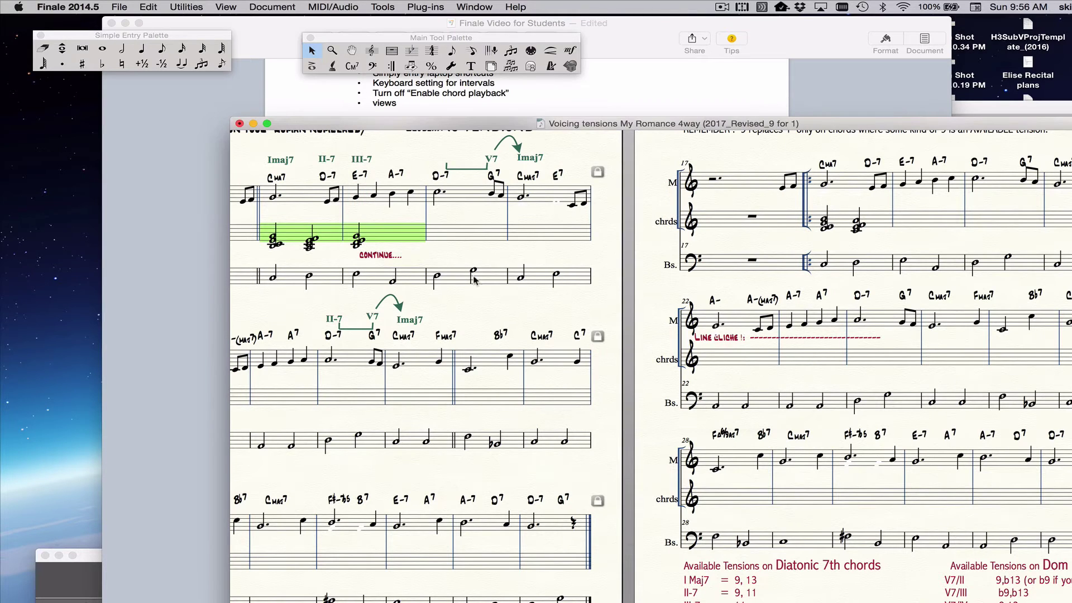
# - Copy the two chord measures and paste them into the chrds staff at measure 18
pyautogui.press('super+c')
pyautogui.click(848, 218)
pyautogui.press('super+v')
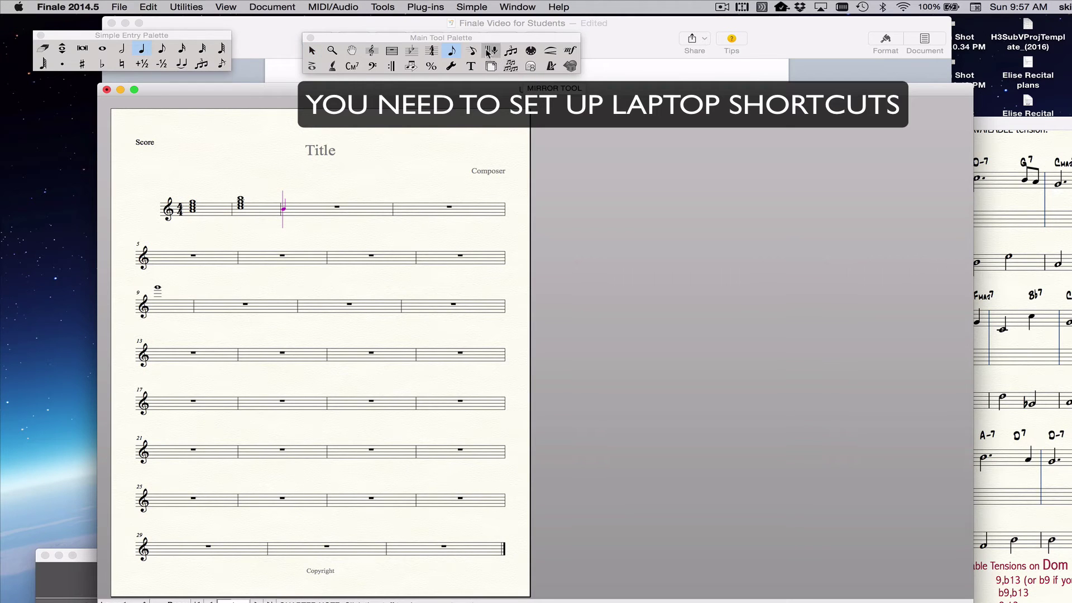
# - In Simple Entry Options, switch the keyboard shortcuts to the Laptop Shortcut Table and confirm
pyautogui.click(475, 7)
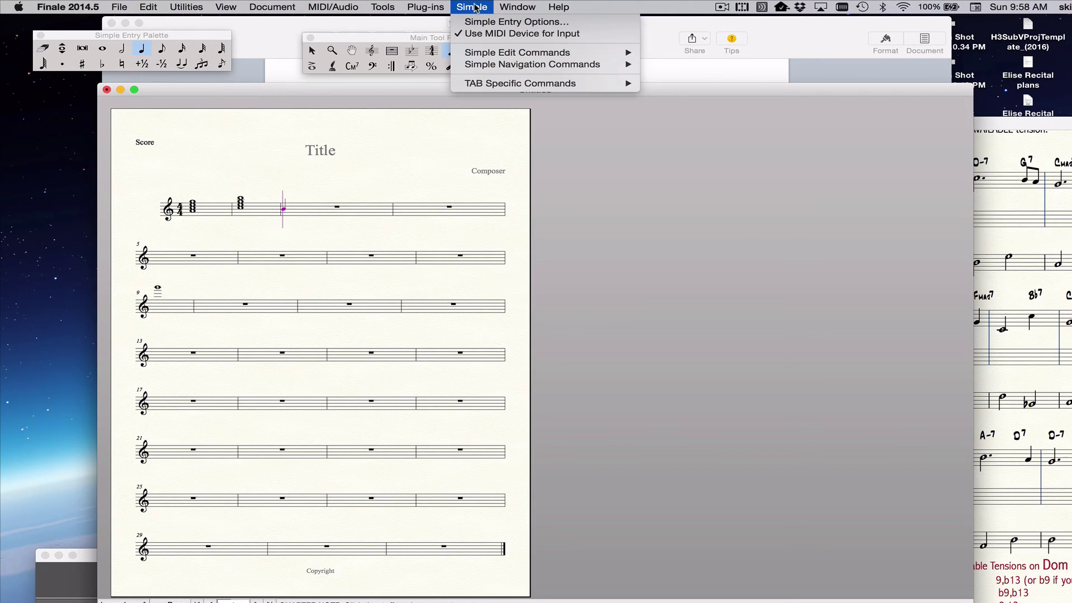
pyautogui.click(516, 22)
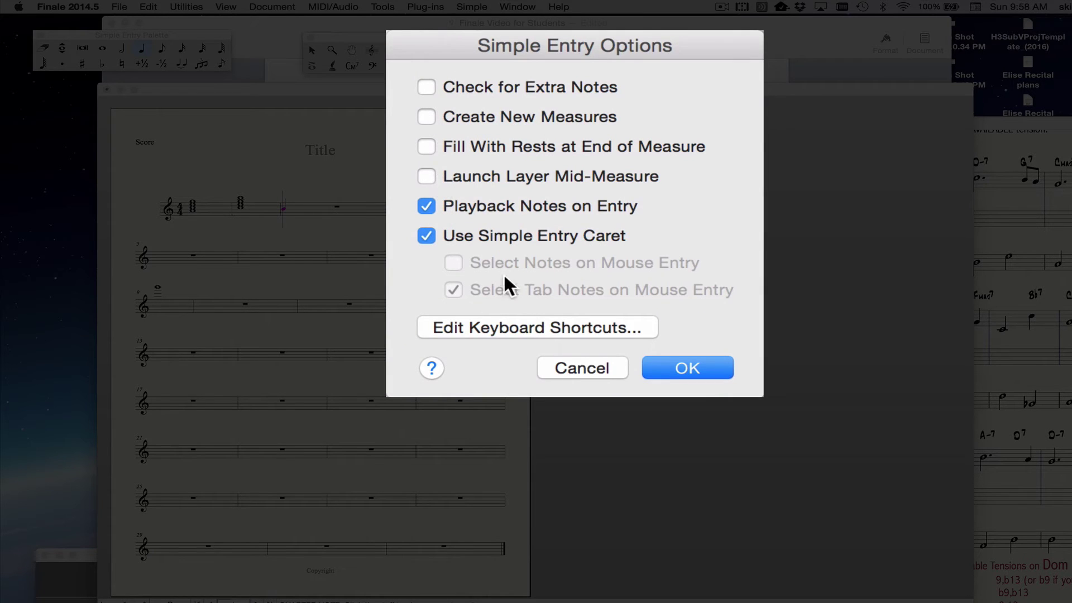
pyautogui.click(513, 327)
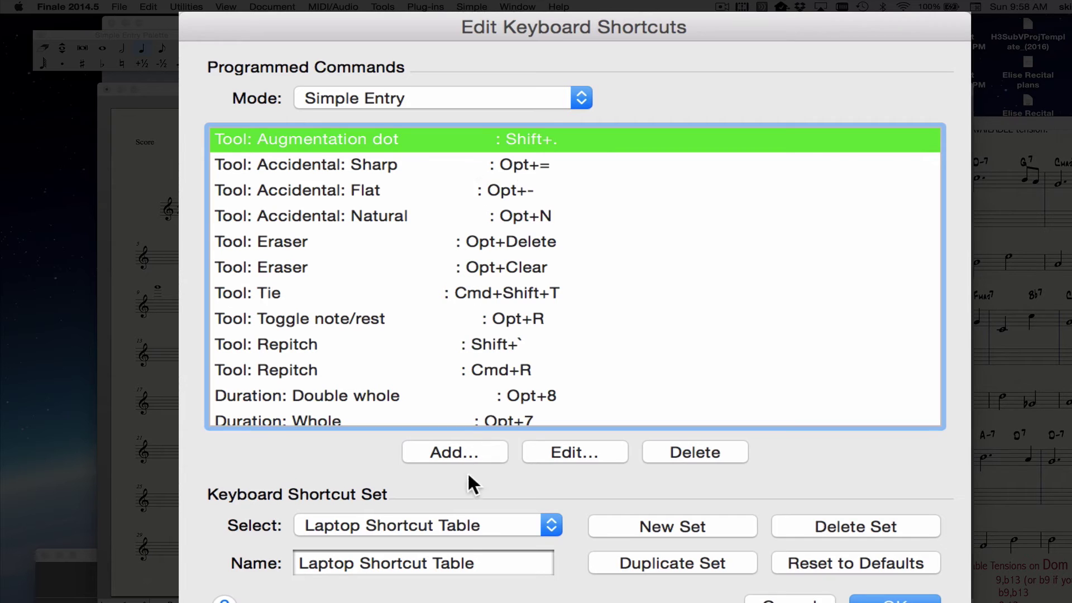
pyautogui.click(455, 526)
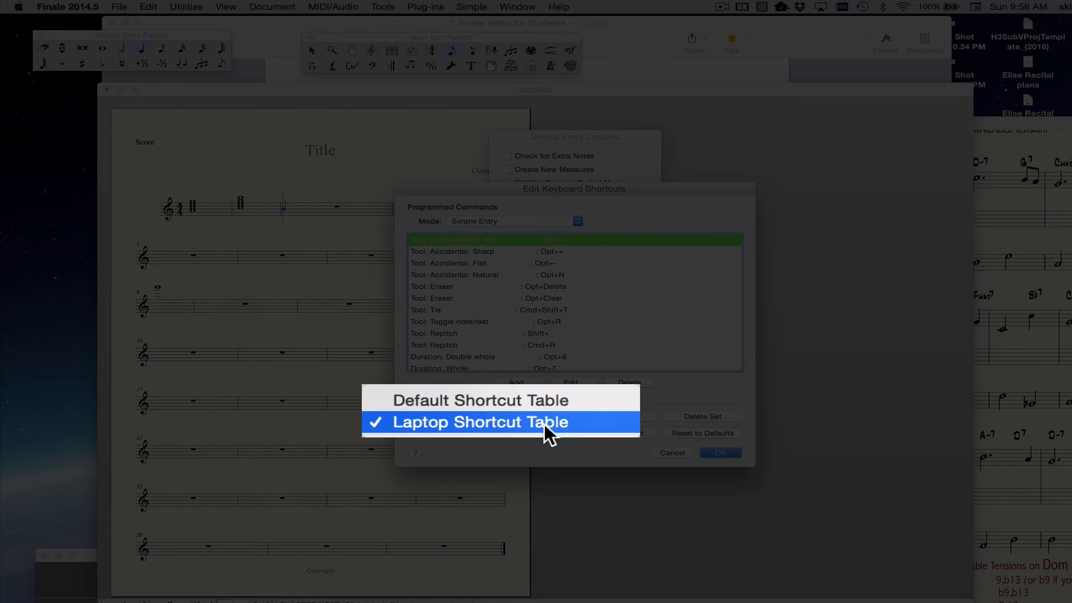
pyautogui.click(544, 403)
pyautogui.click(459, 525)
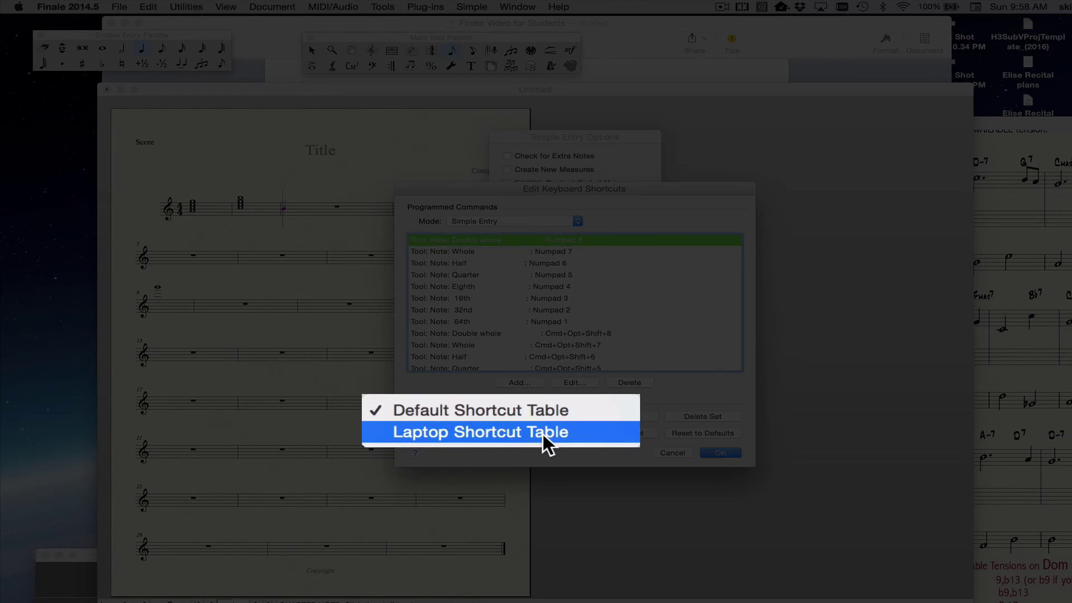
pyautogui.click(544, 432)
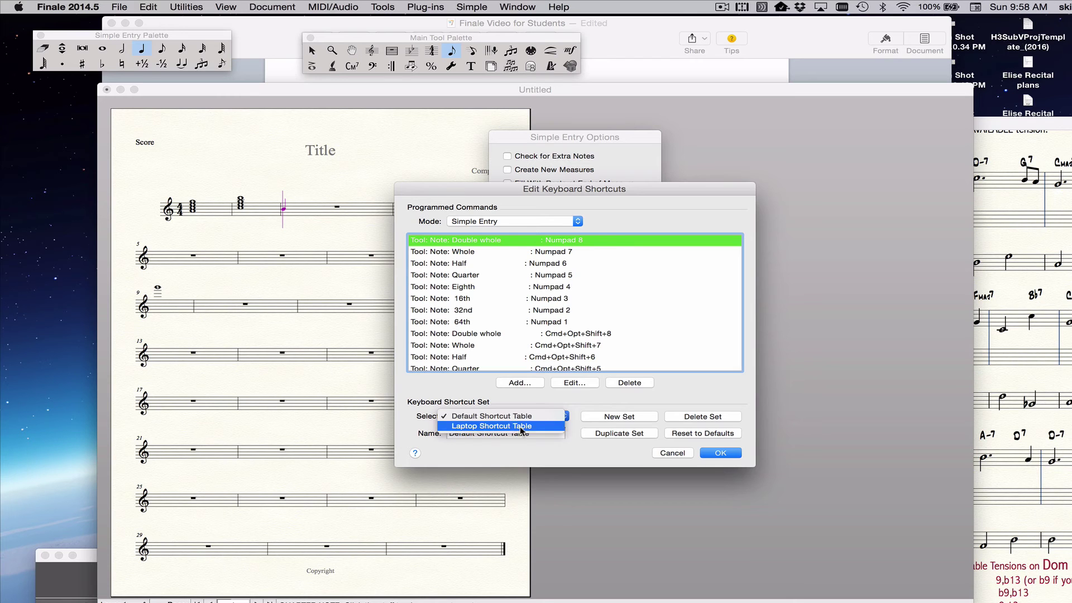
pyautogui.click(729, 453)
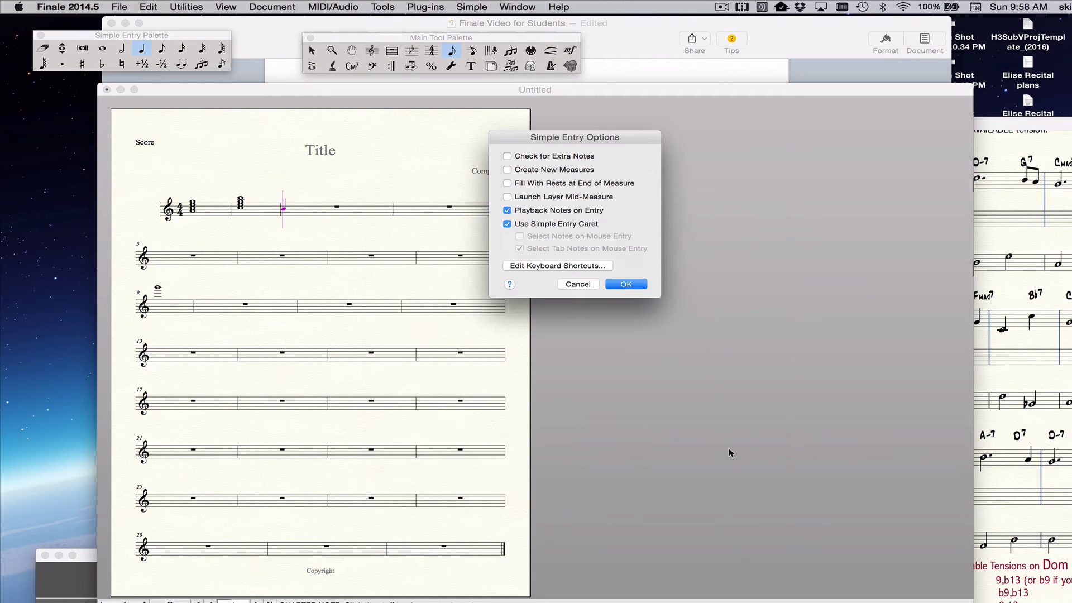
pyautogui.click(631, 283)
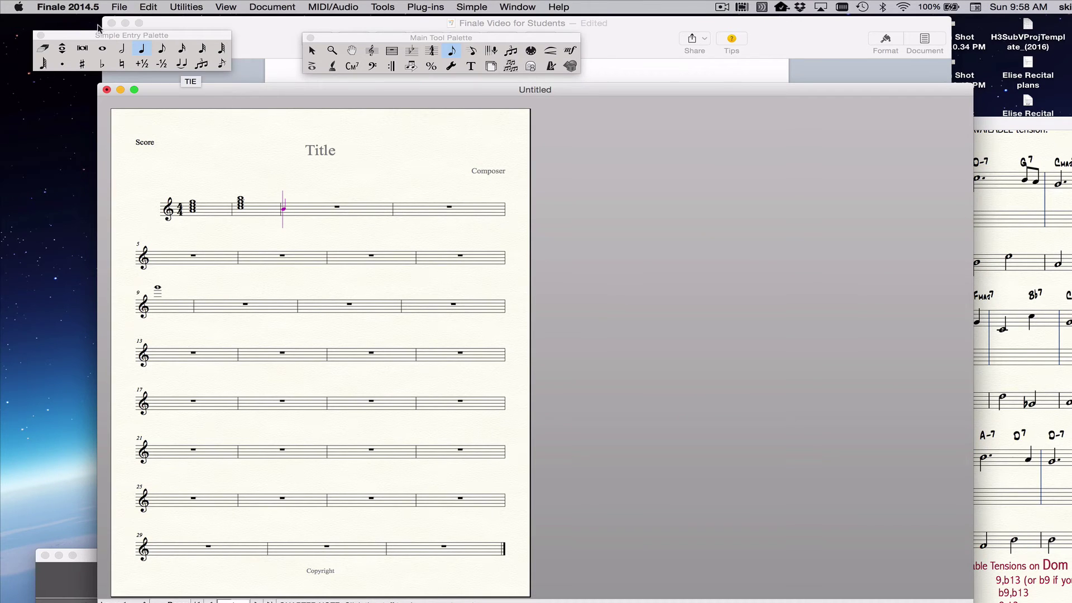
# - In System Preferences Keyboard, enable F1, F2, etc. as standard function keys, then close it
pyautogui.click(18, 7)
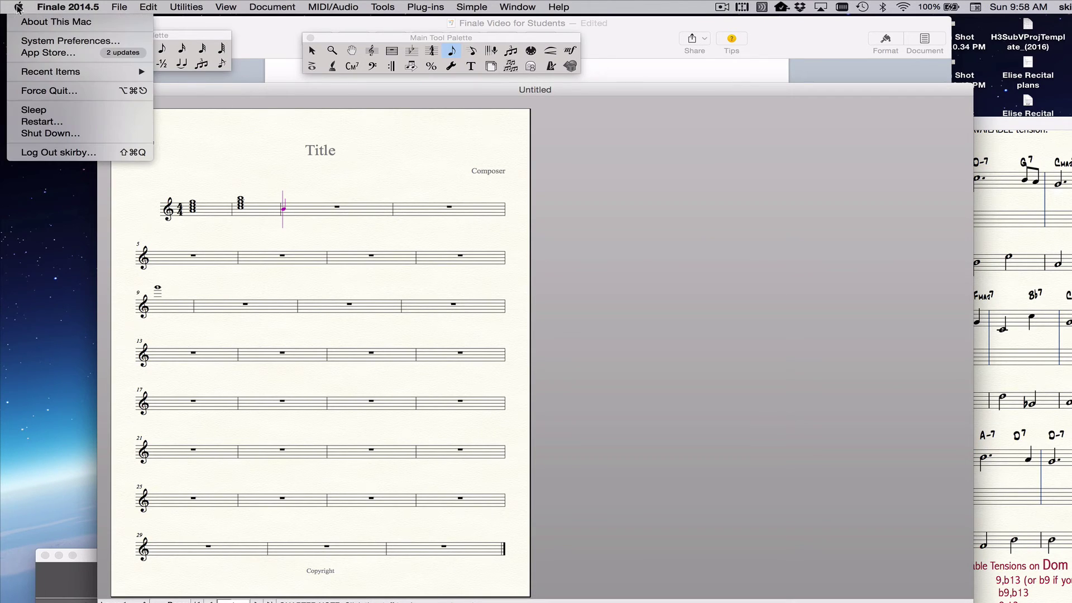
pyautogui.click(45, 40)
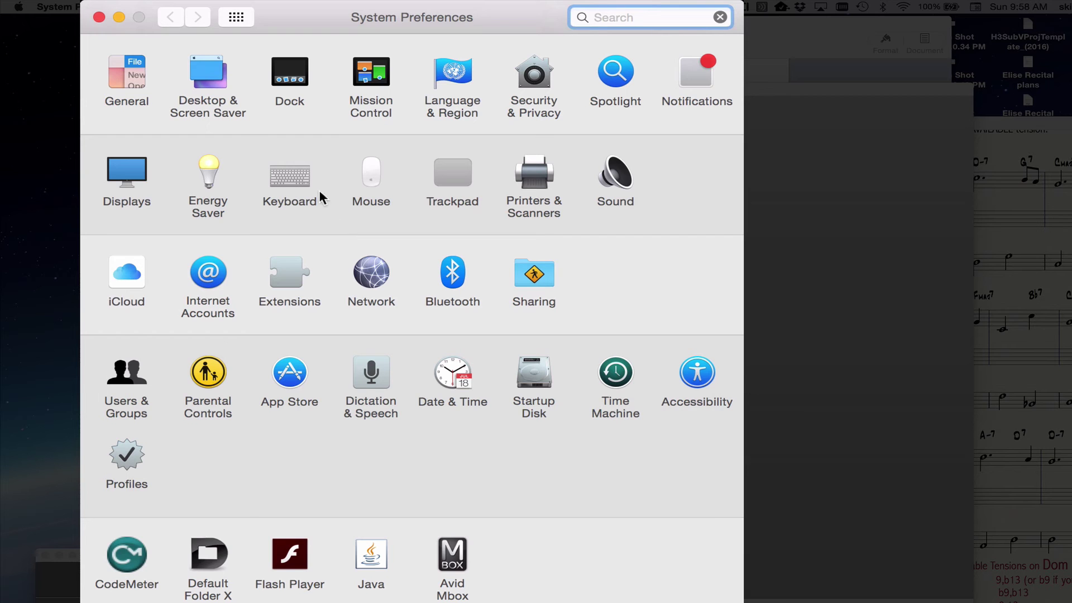
pyautogui.click(293, 177)
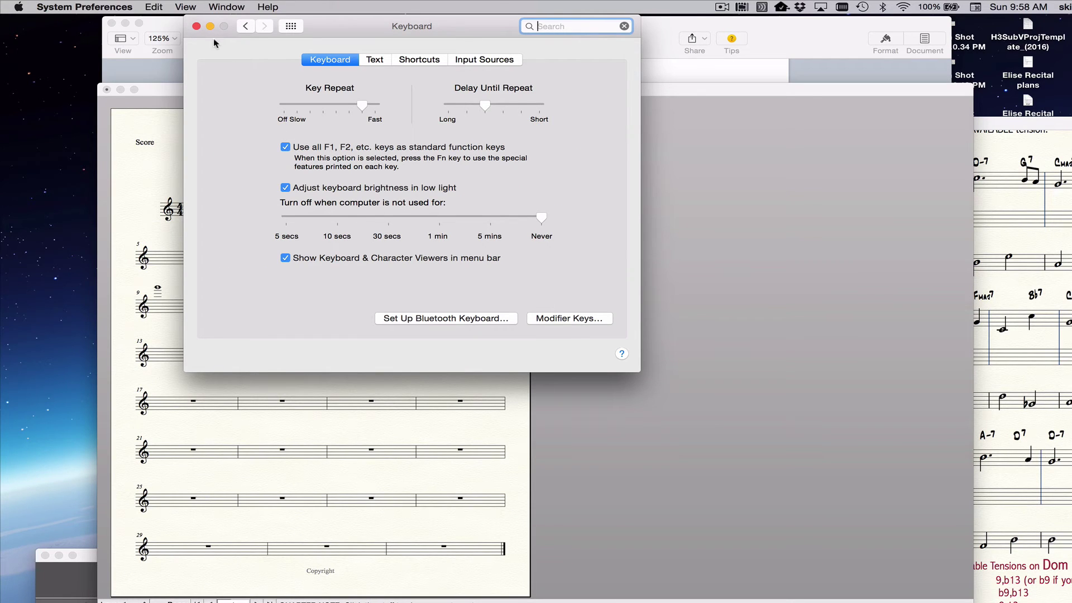
pyautogui.click(197, 27)
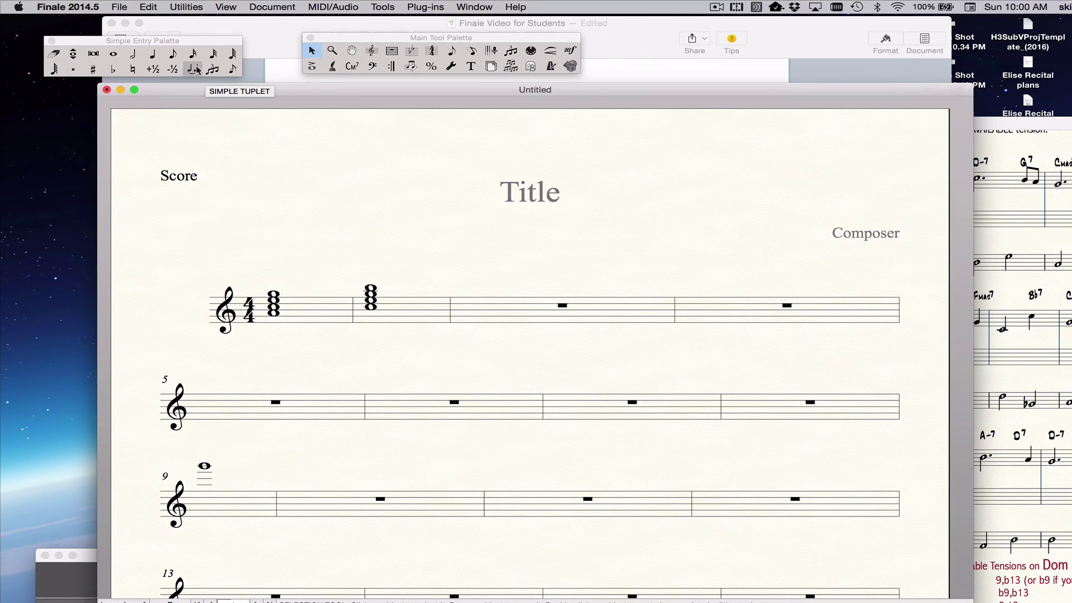
# - Enter a quarter note in measure 3, then try each duration from sixteenth (3) to whole (7)
pyautogui.click(152, 54)
pyautogui.click(457, 310)
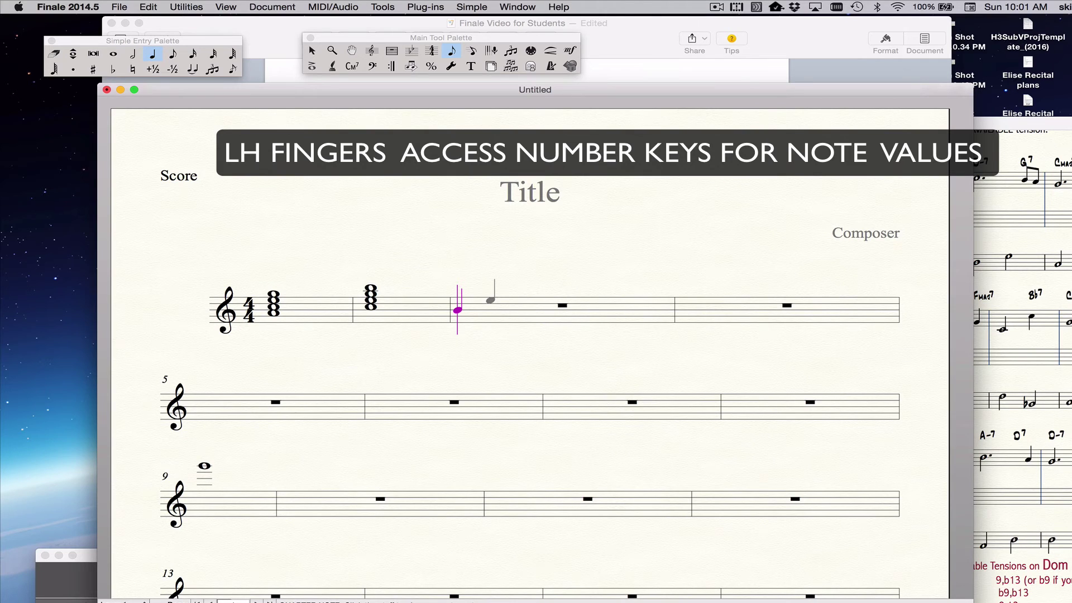
pyautogui.press('3')
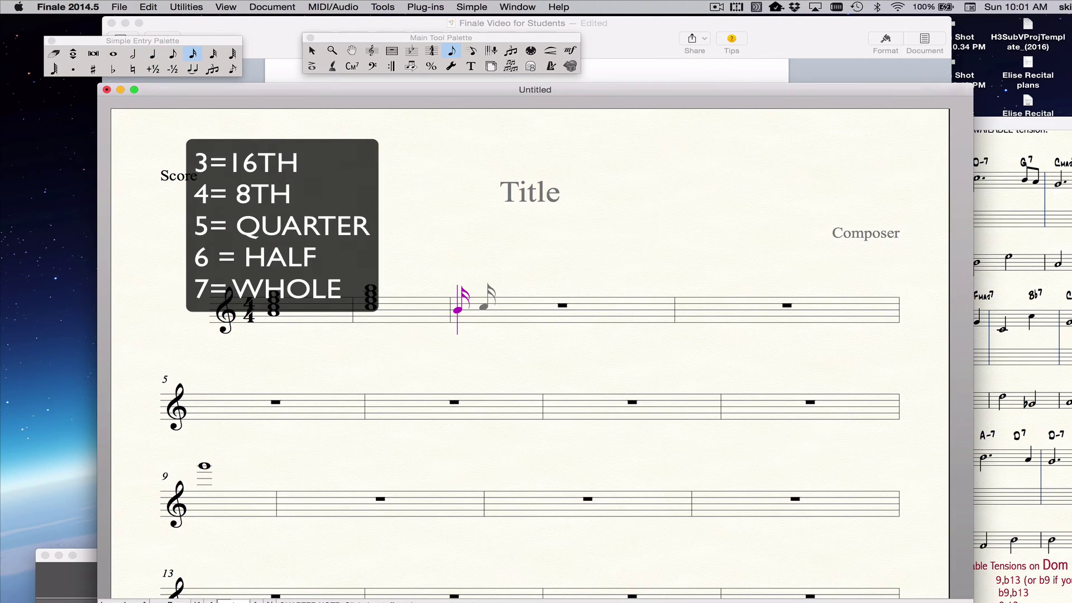
pyautogui.press('3')
pyautogui.press('4')
pyautogui.press('5')
pyautogui.press('6')
pyautogui.press('7')
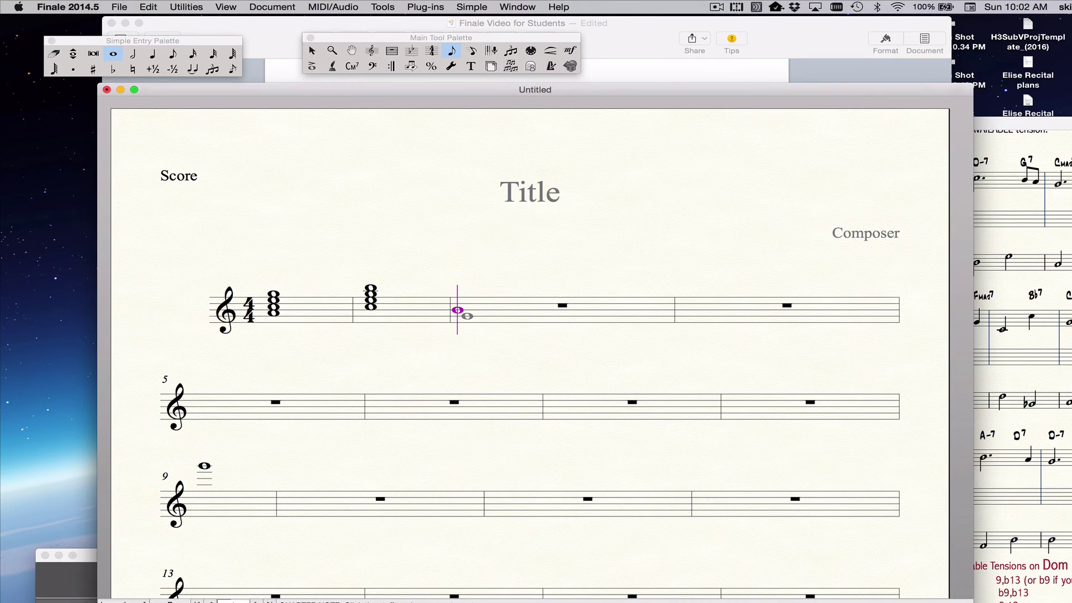
# - Switch back to quarter notes and enter another note in measure 3, adjusting its pitch
pyautogui.press('5')
pyautogui.click(466, 319)
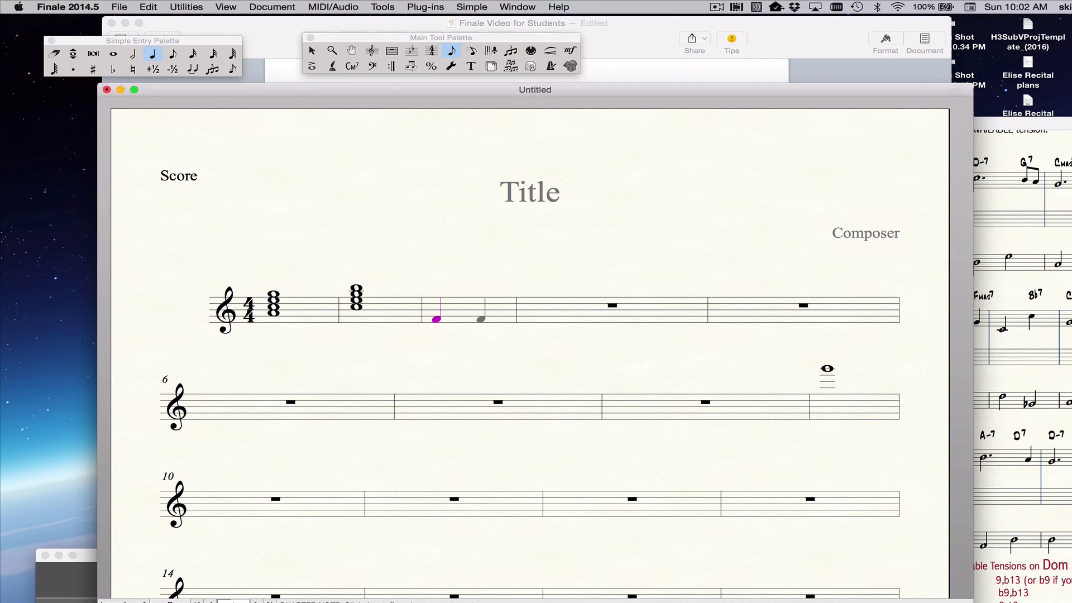
pyautogui.press('Up')
pyautogui.press('Down')
pyautogui.press('Down')
# - Move to the next note in measure 3, raise it to C, and enter it as a quarter note
pyautogui.press('Right')
pyautogui.press('Up')
pyautogui.press('Up')
pyautogui.press('Down')
pyautogui.press('Down')
pyautogui.press('Down')
pyautogui.press('Down')
pyautogui.press('Up')
pyautogui.press('Up')
pyautogui.press('Up')
pyautogui.press('Down')
pyautogui.press('Up')
pyautogui.press('Return')
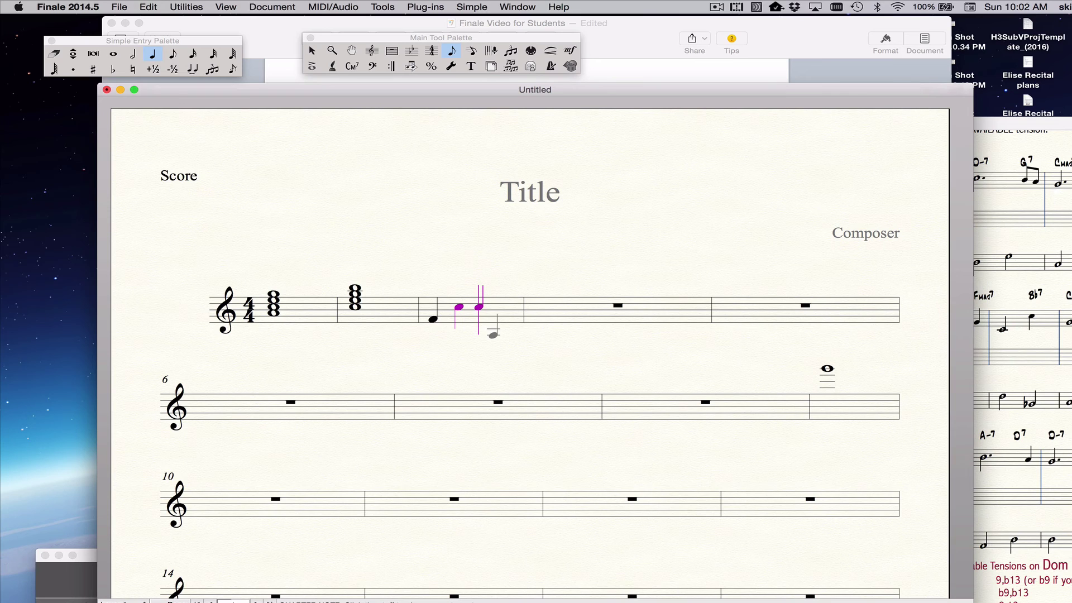
# - Complete measure 3 with two eighth notes and a quarter, then add a quarter rest in measure 4
pyautogui.press('4')
pyautogui.press('Down')
pyautogui.press('Down')
pyautogui.press('Down')
pyautogui.press('Return')
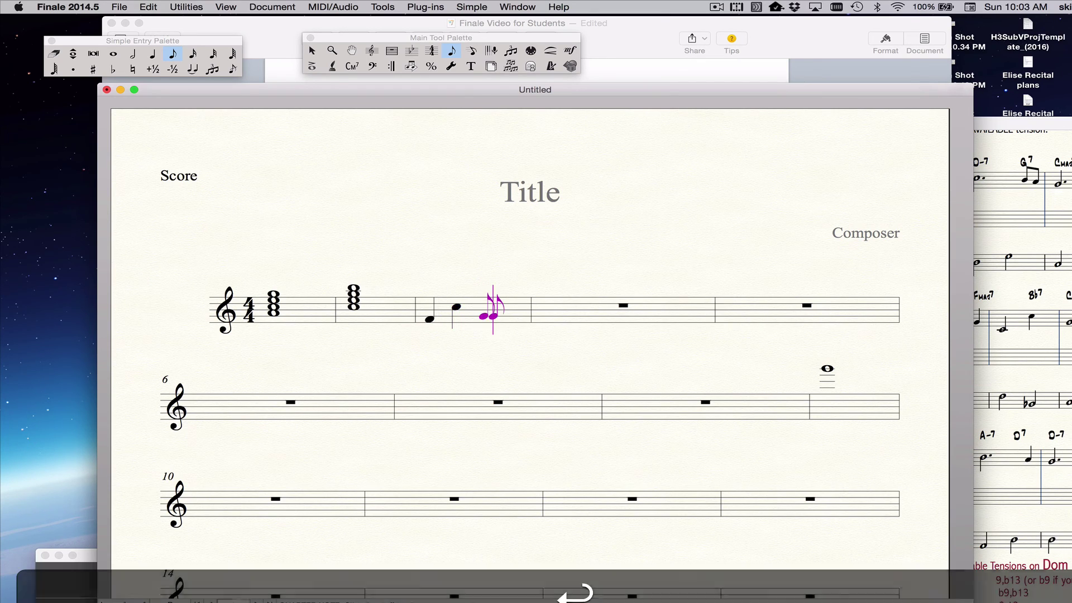
pyautogui.press('Up')
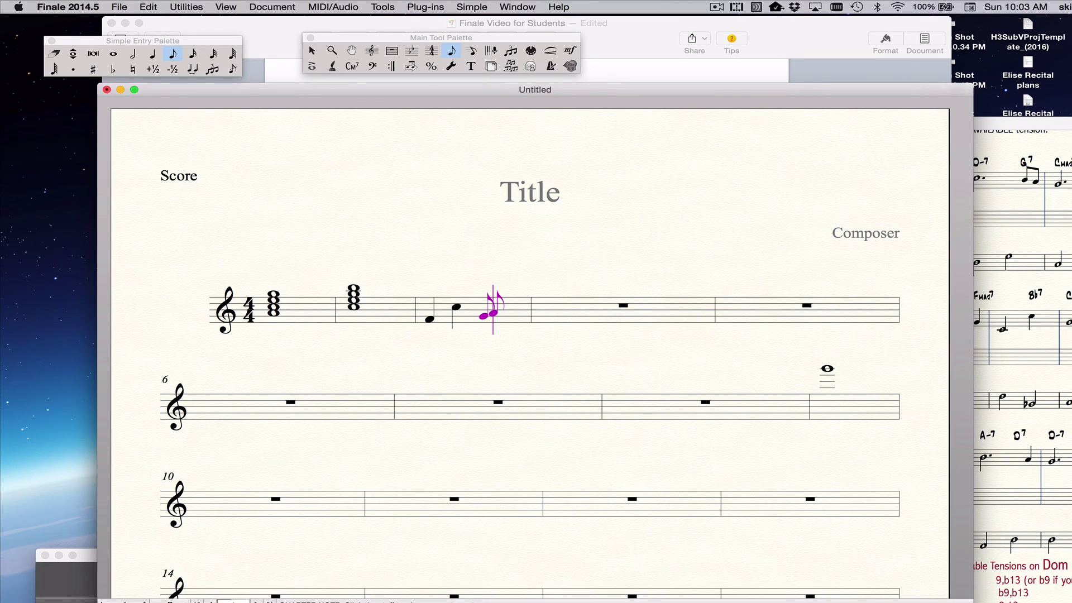
pyautogui.press('5')
pyautogui.press('d')
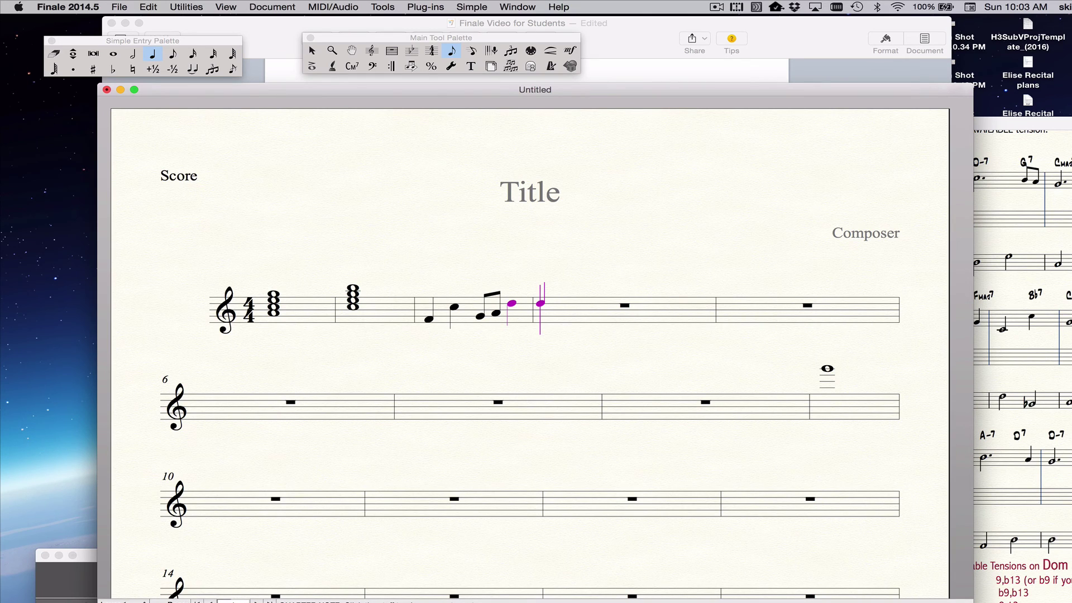
pyautogui.press('0')
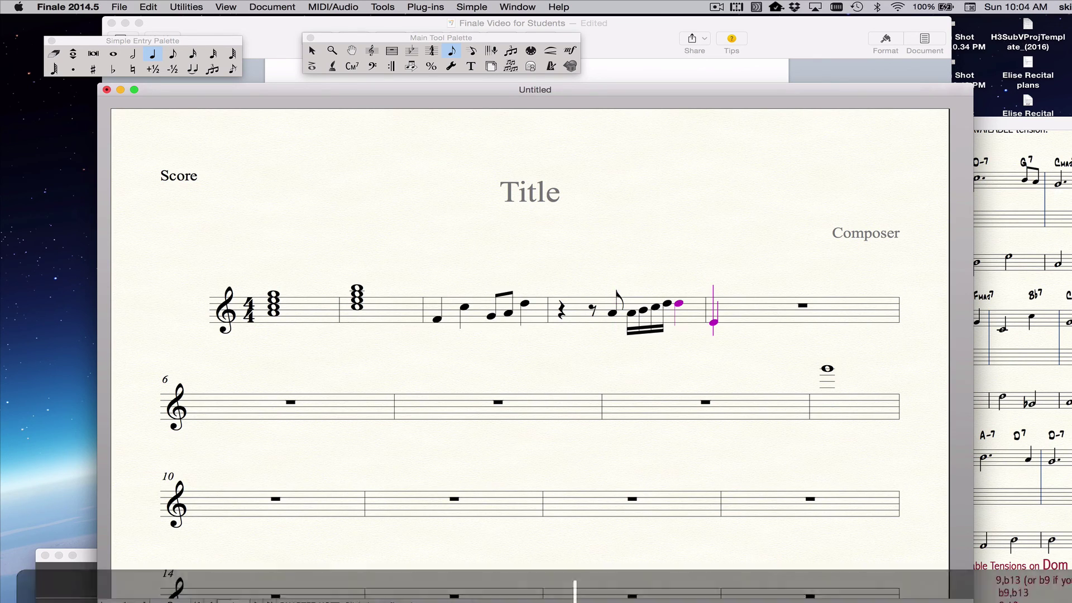
# - Enter a lowered note in measure 5 and build two chords of stacked thirds
pyautogui.press('Down')
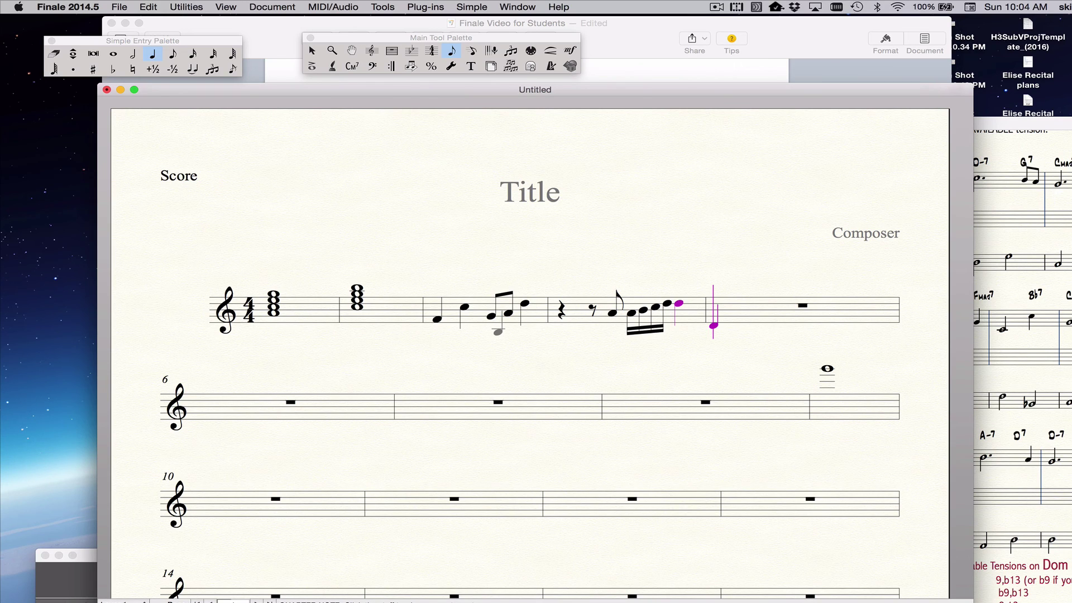
pyautogui.press('Return')
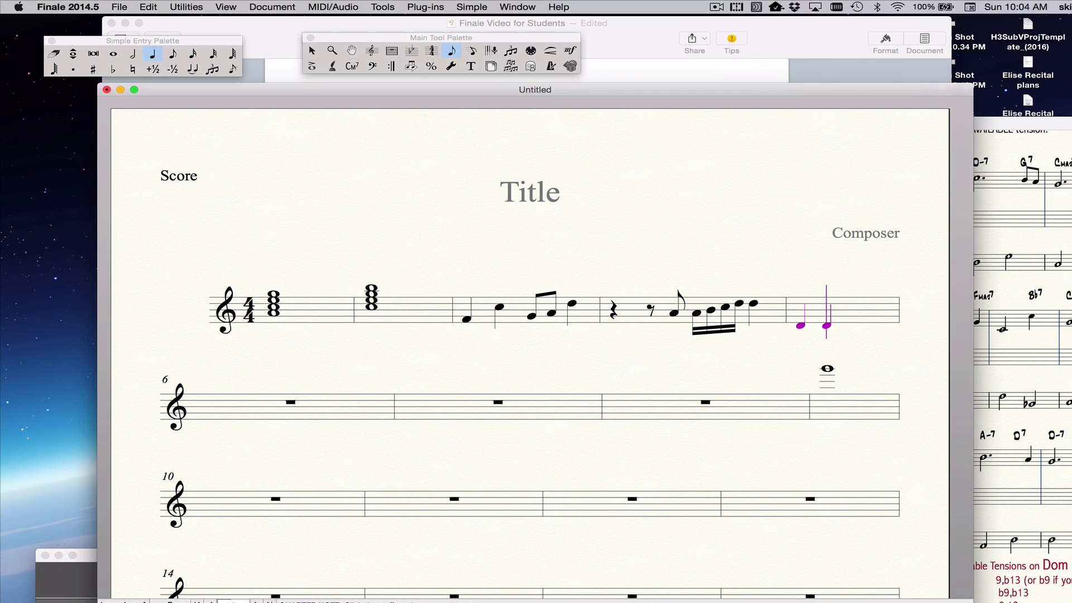
pyautogui.press('3')
pyautogui.press('3')
pyautogui.press('3')
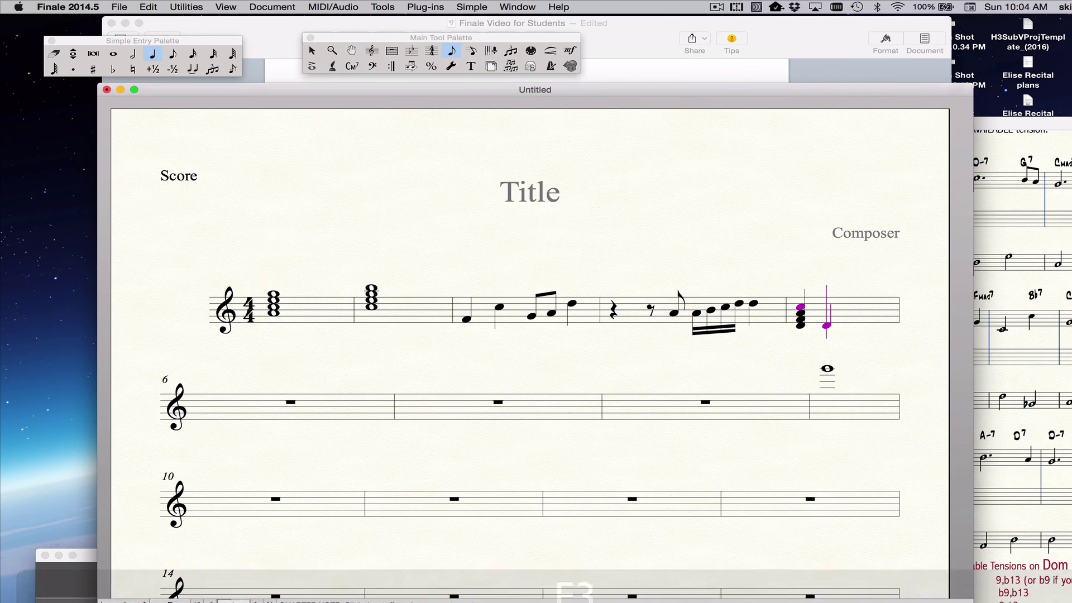
pyautogui.press('Return')
pyautogui.press('3')
pyautogui.press('3')
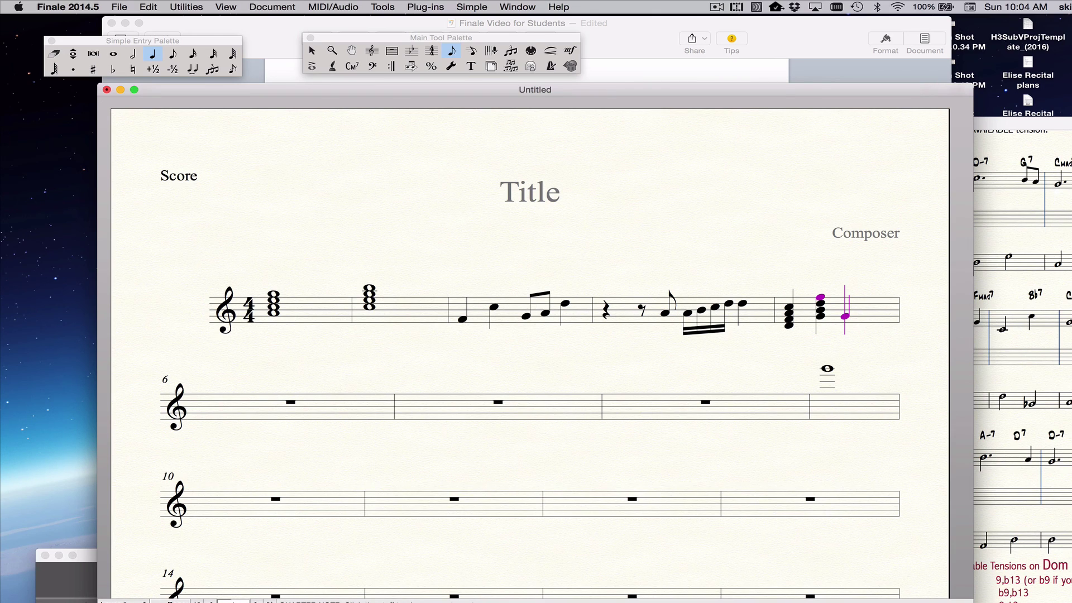
# - Step through the chord's notes with Command+arrows, then view the shortcut notes in Pages
pyautogui.press('super+Down')
pyautogui.press('super+Down')
pyautogui.press('super+Down')
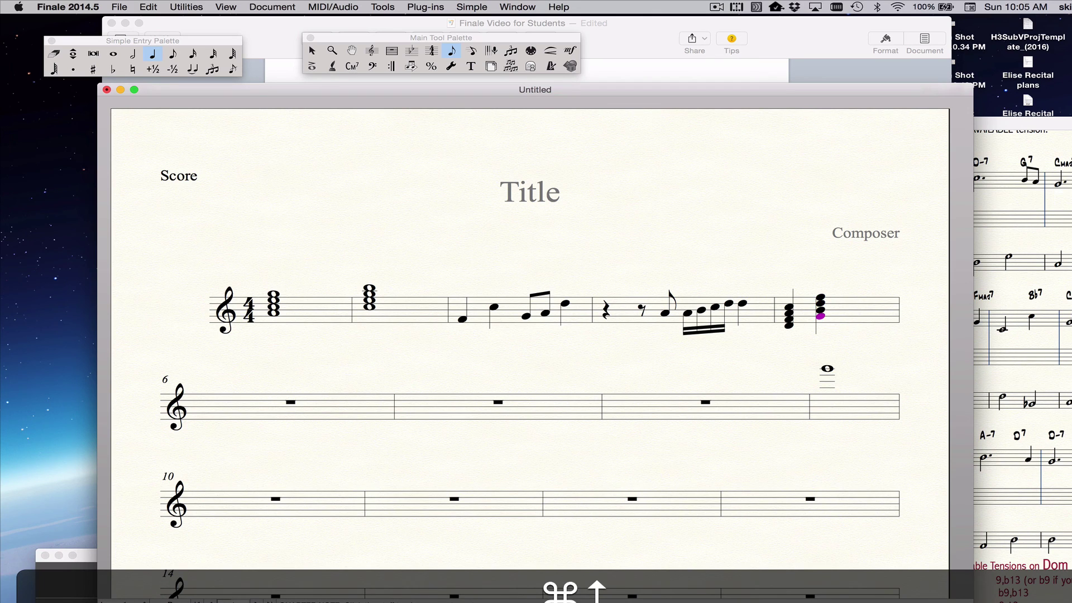
pyautogui.press('super+Up')
pyautogui.press('super+Up')
pyautogui.press('super+Up')
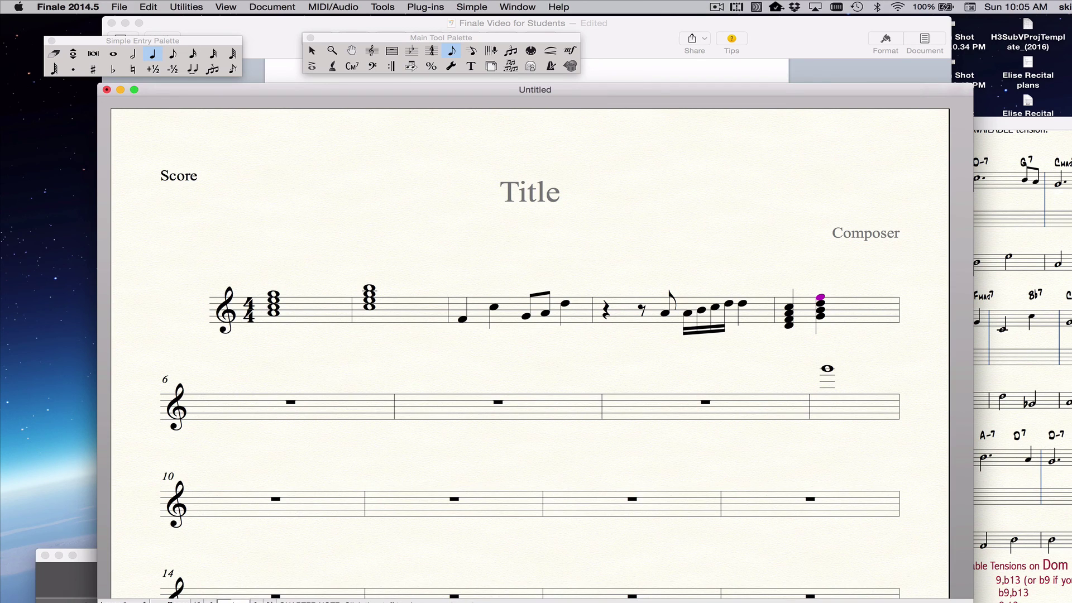
pyautogui.press('Up')
pyautogui.press('Up')
pyautogui.press('Up')
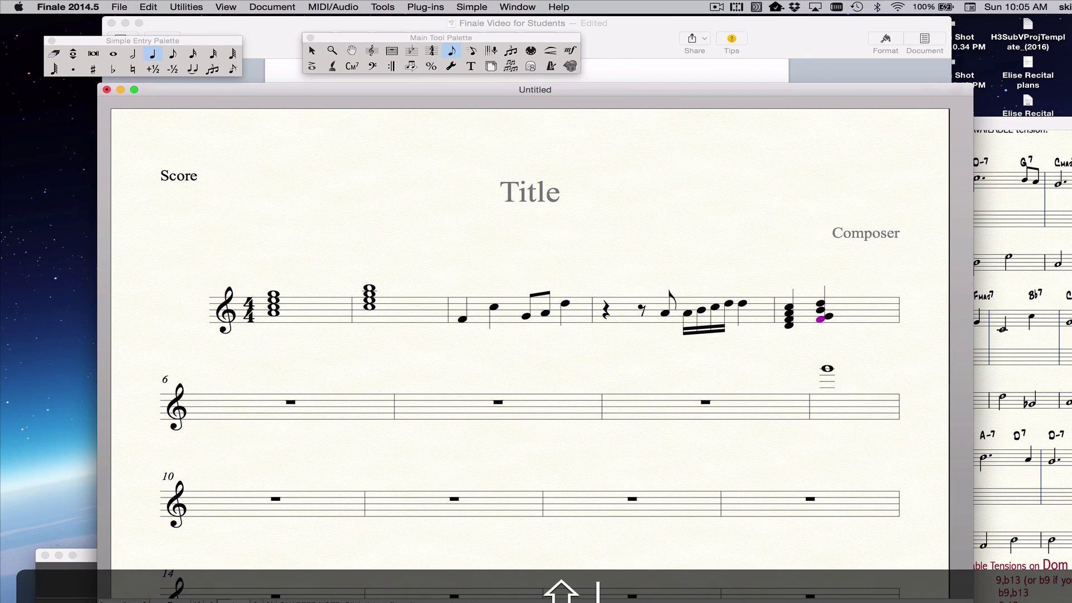
pyautogui.press('super+Tab')
pyautogui.press('alt+super+equal')
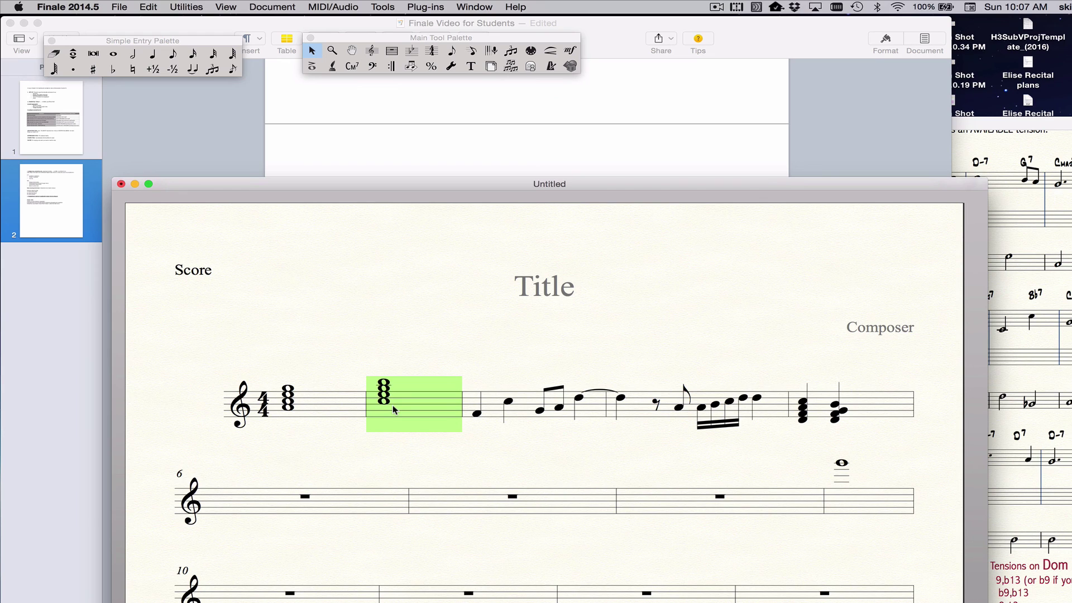
# - Move the selected chord down and up a step, then down and up an octave with 6/7/8/9
pyautogui.press('6')
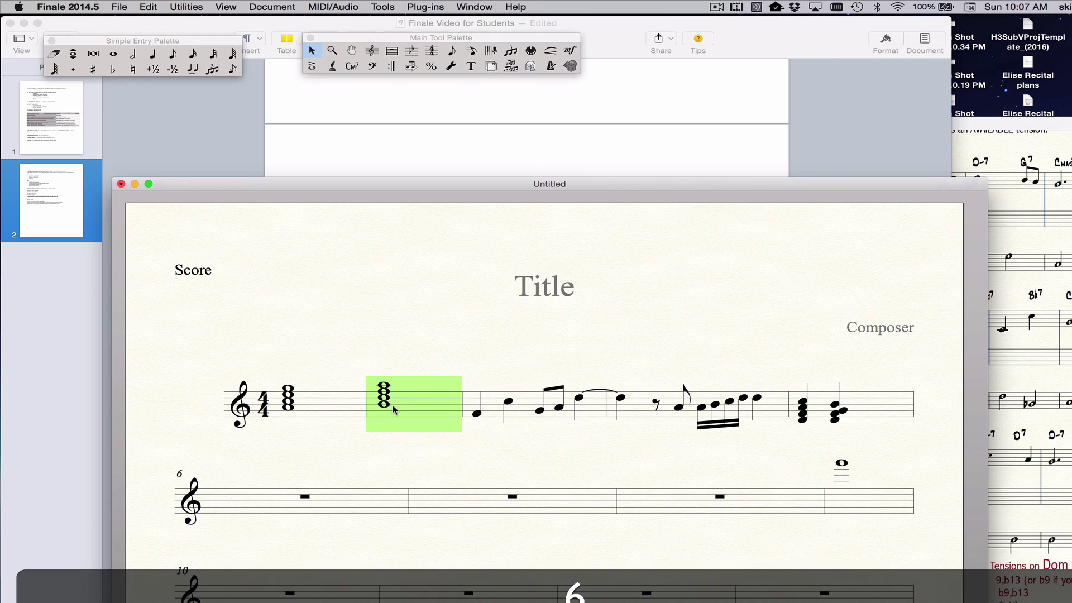
pyautogui.press('Down')
pyautogui.press('Down')
pyautogui.press('Down')
pyautogui.press('7')
pyautogui.press('8')
pyautogui.press('9')
# - Select the first beat of measure 3 and raise that note an octave
pyautogui.click(475, 362)
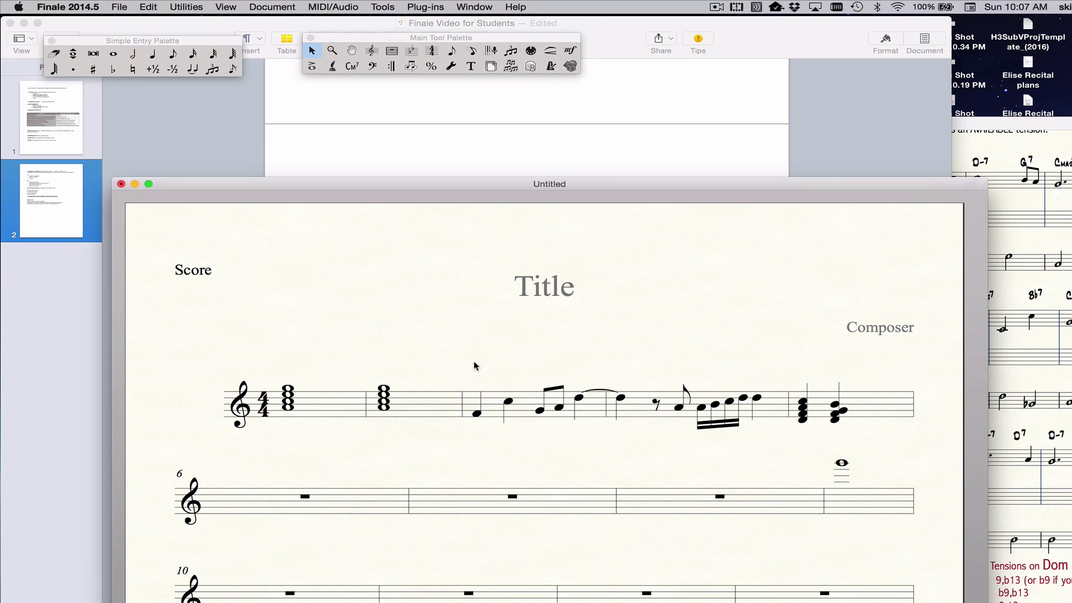
pyautogui.moveTo(472, 367); pyautogui.dragTo(501, 447)
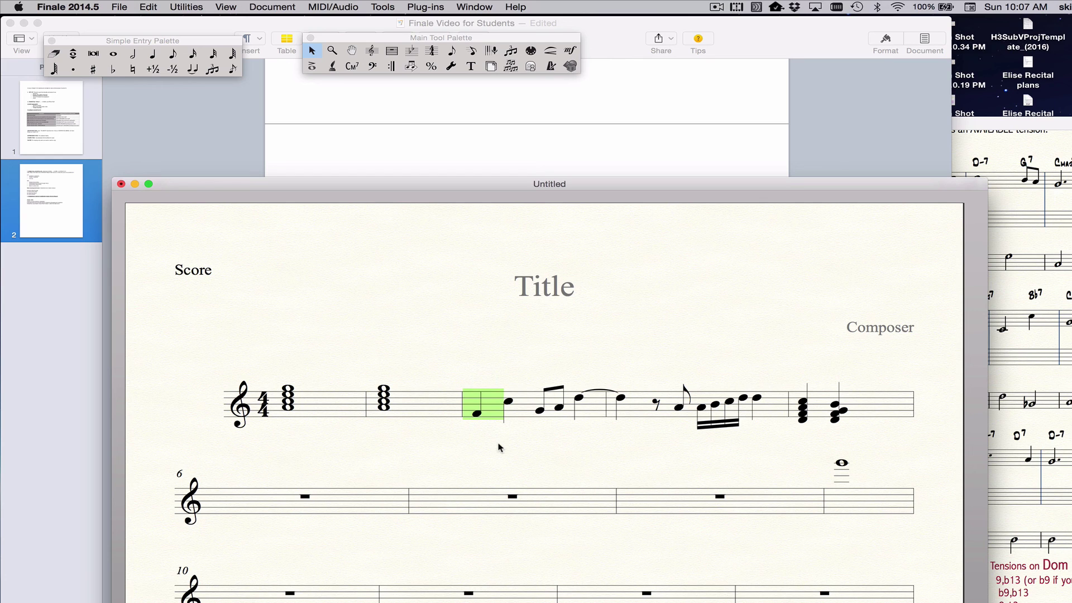
pyautogui.press('9')
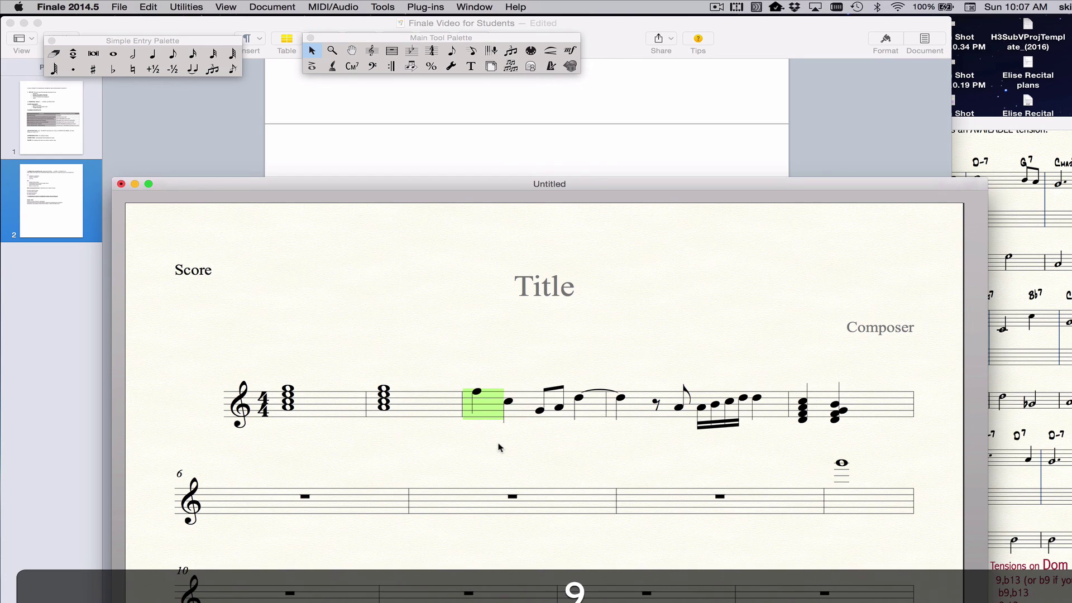
# - Review the Final Tips in the Pages notes, then open Finale's Help menu showing QuickStart Videos
pyautogui.press('super+Tab')
pyautogui.press('alt+super+equal')
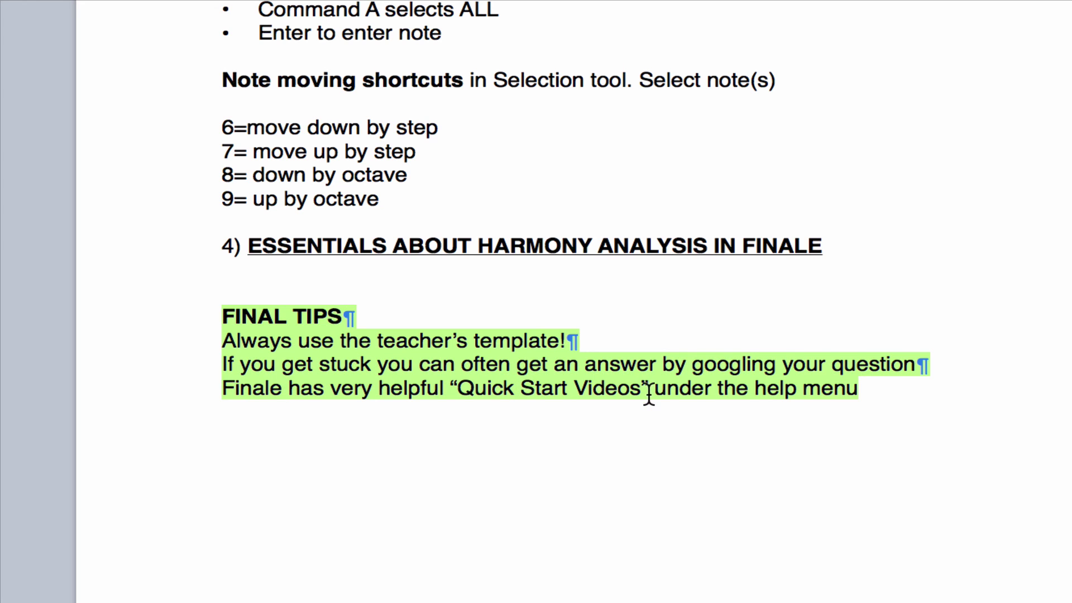
pyautogui.press('alt+super+minus')
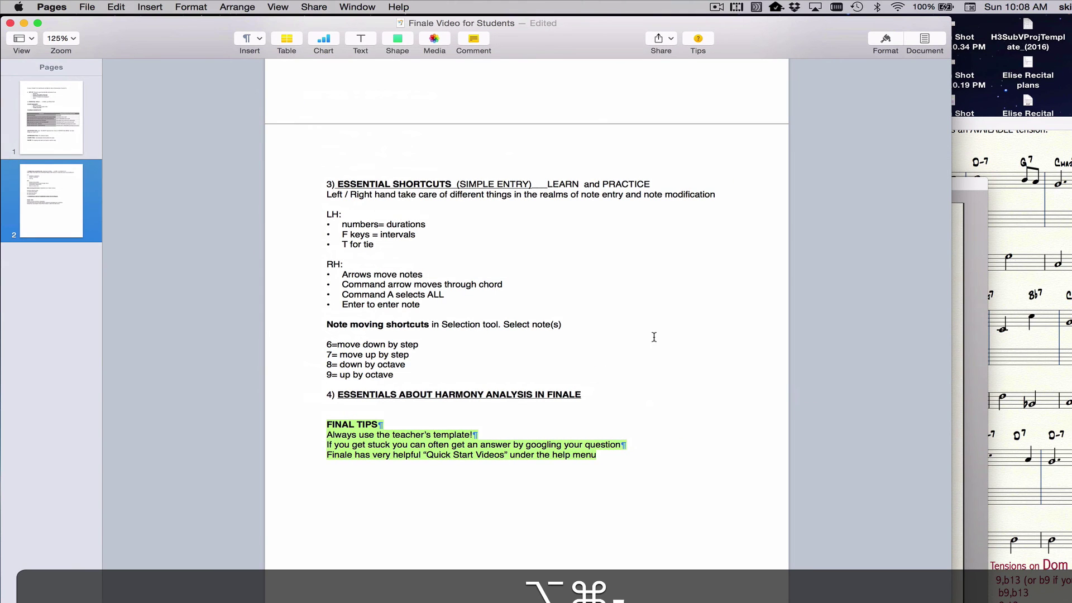
pyautogui.click(970, 188)
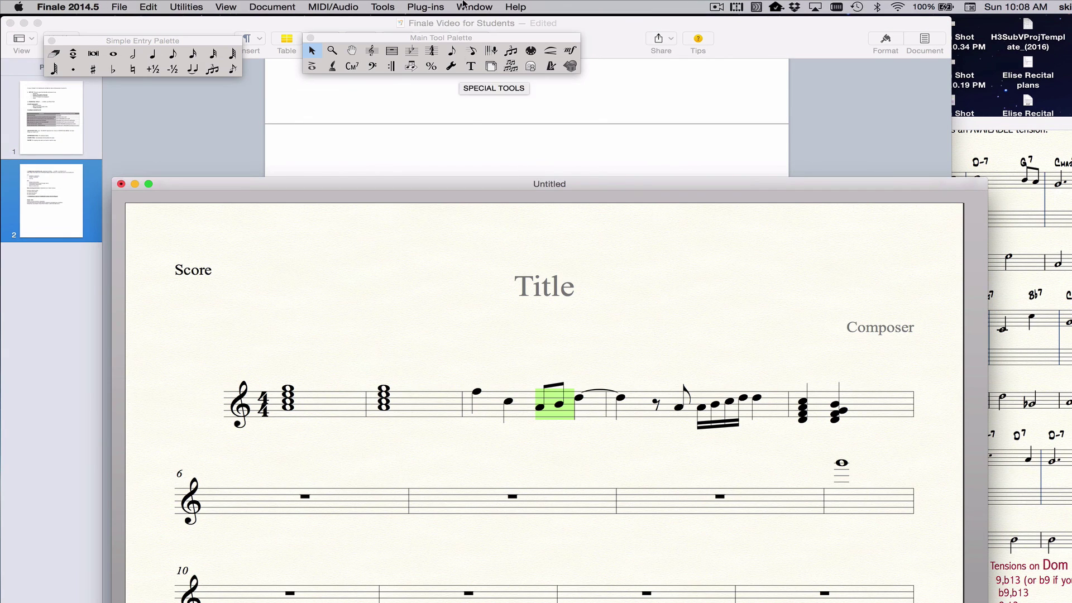
pyautogui.click(510, 7)
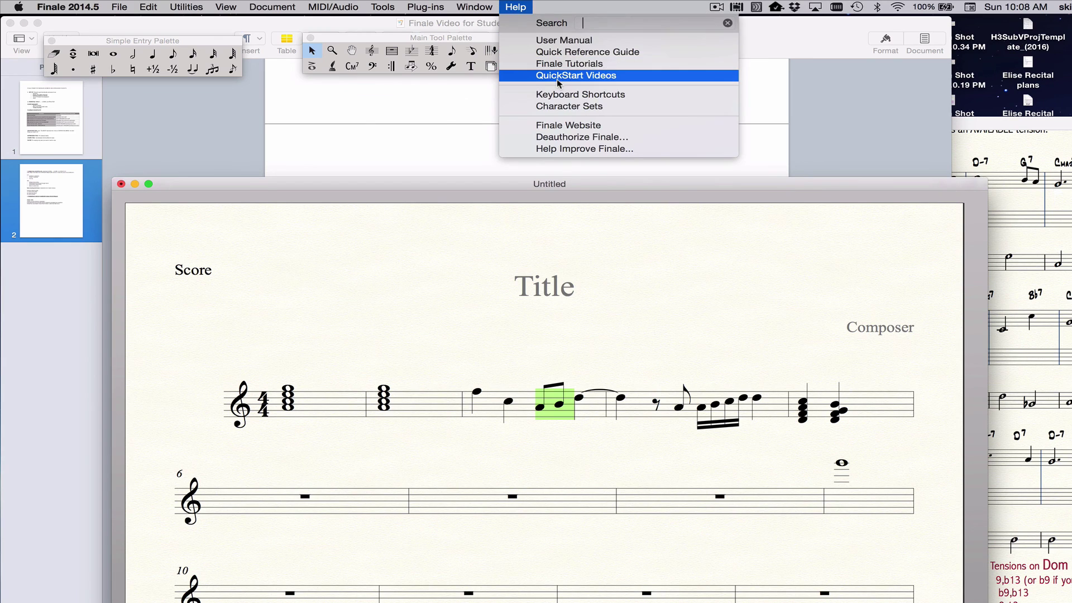